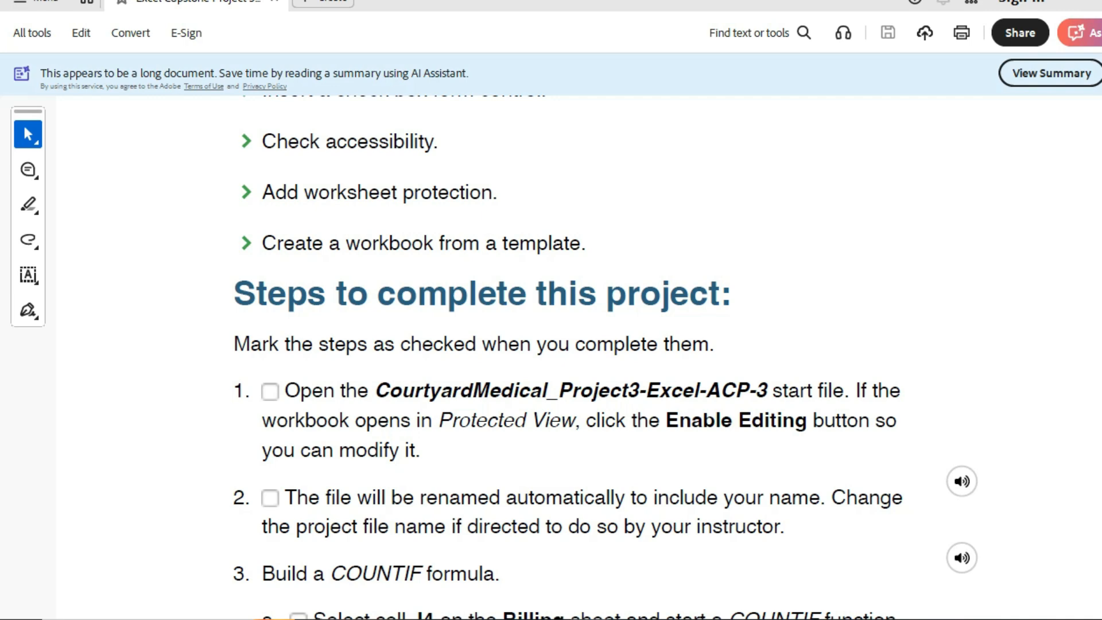
Read the COUNTIF instructions in the project PDF and switch to the Excel workbook
{"action": "scroll", "coordinate": [605, 336], "scroll_direction": "down", "scroll_amount": 1}
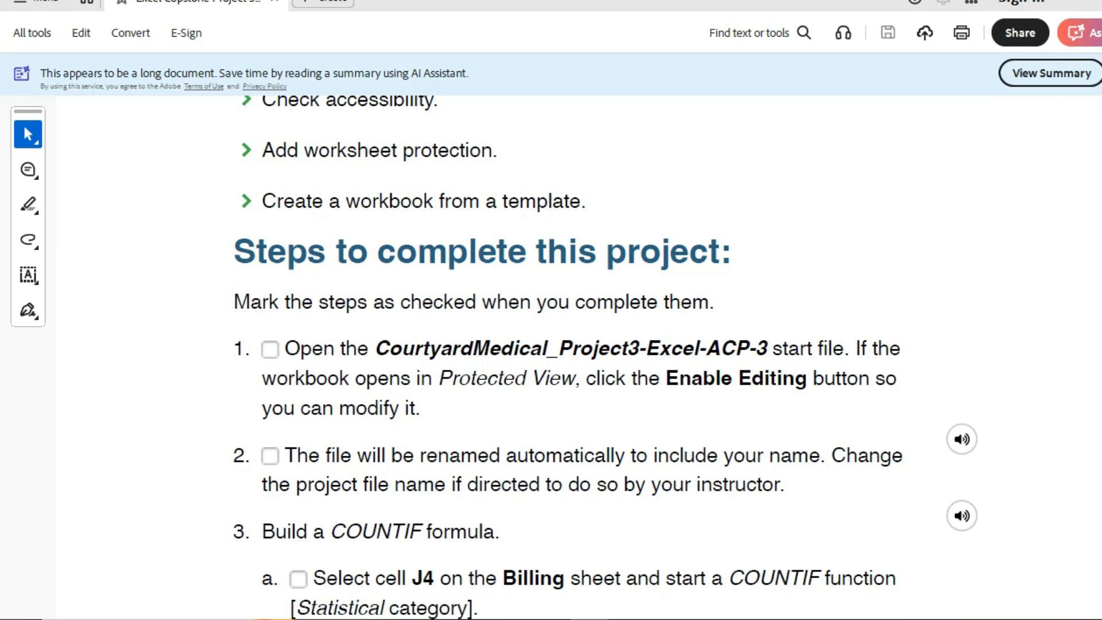
{"action": "scroll", "coordinate": [579, 492], "scroll_direction": "down", "scroll_amount": 4}
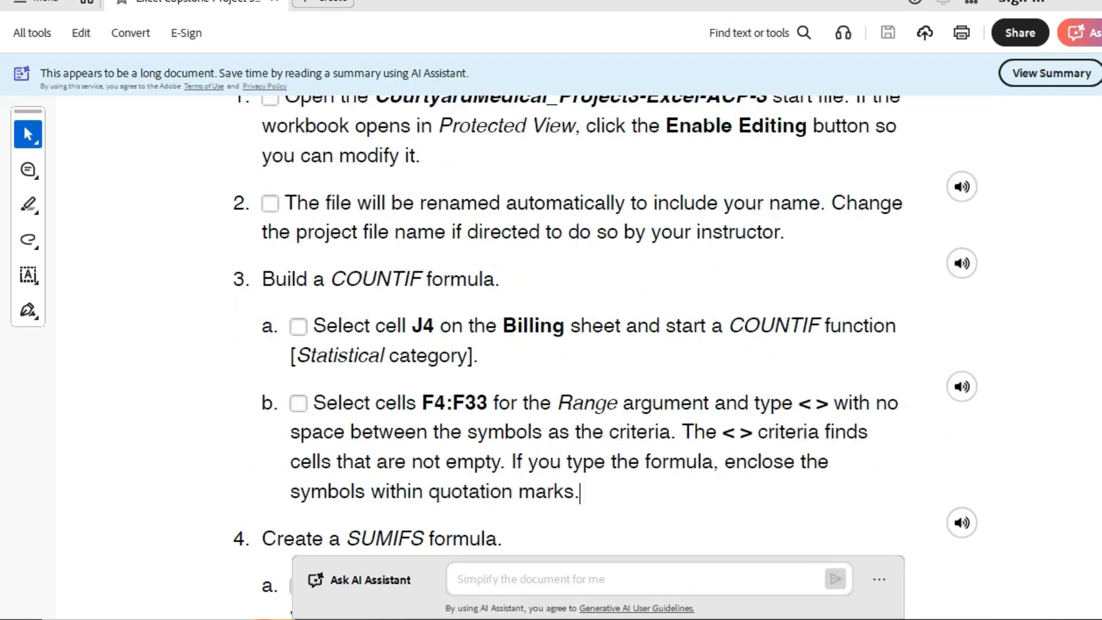
{"action": "left_click", "coordinate": [513, 618]}
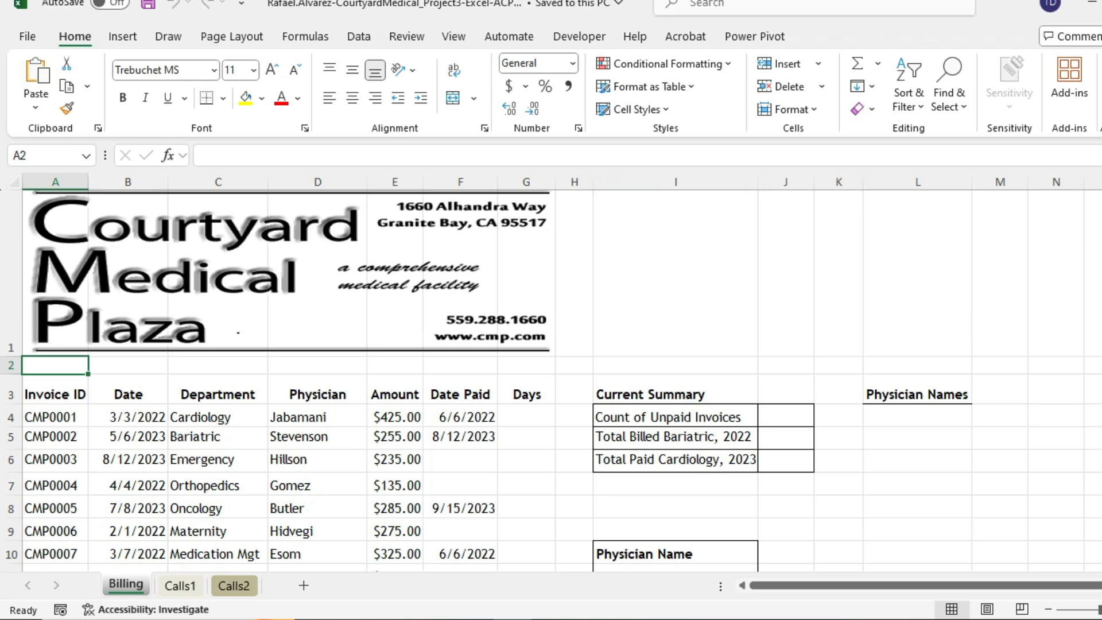
Start a COUNTIF function in cell J4 of the Billing sheet and open its function arguments
{"action": "left_click", "coordinate": [786, 416]}
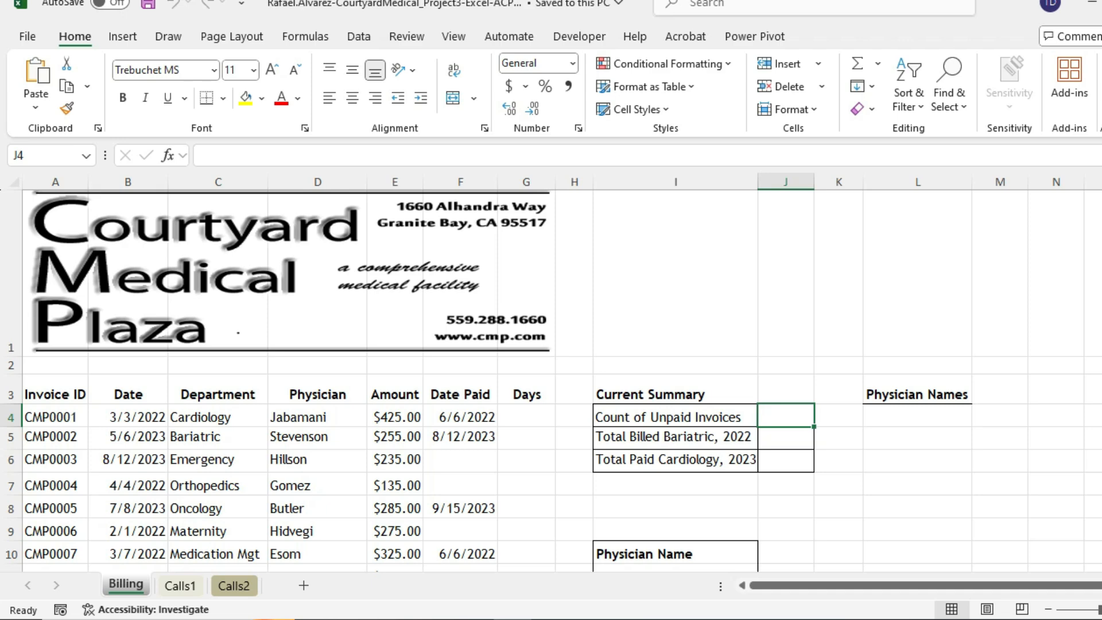
{"action": "left_click", "coordinate": [979, 619]}
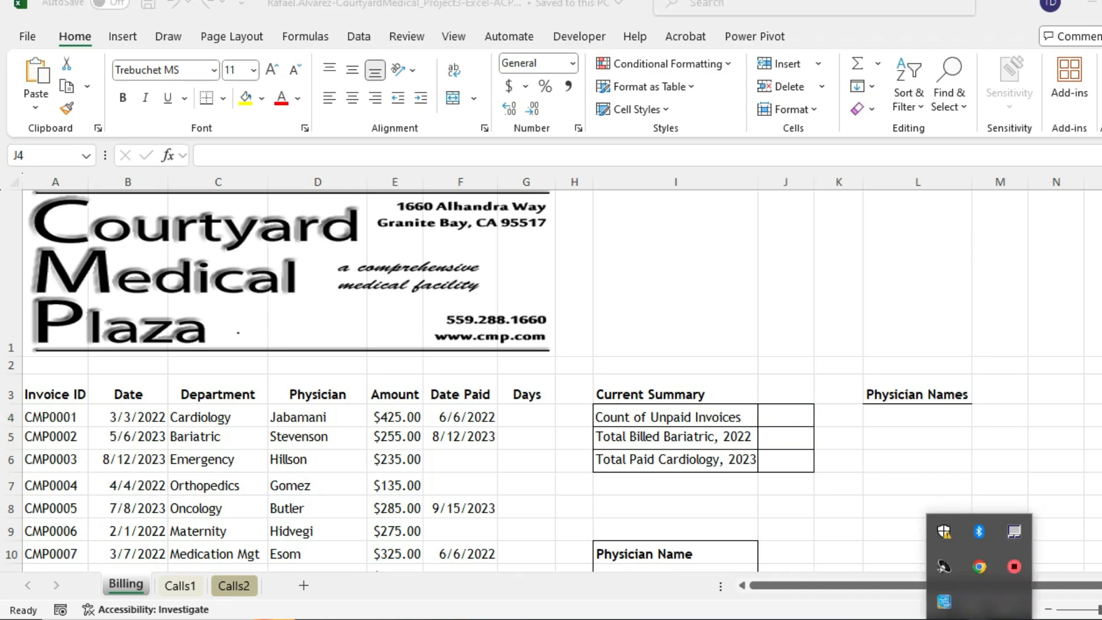
{"action": "left_click", "coordinate": [979, 619]}
{"action": "left_click", "coordinate": [589, 619]}
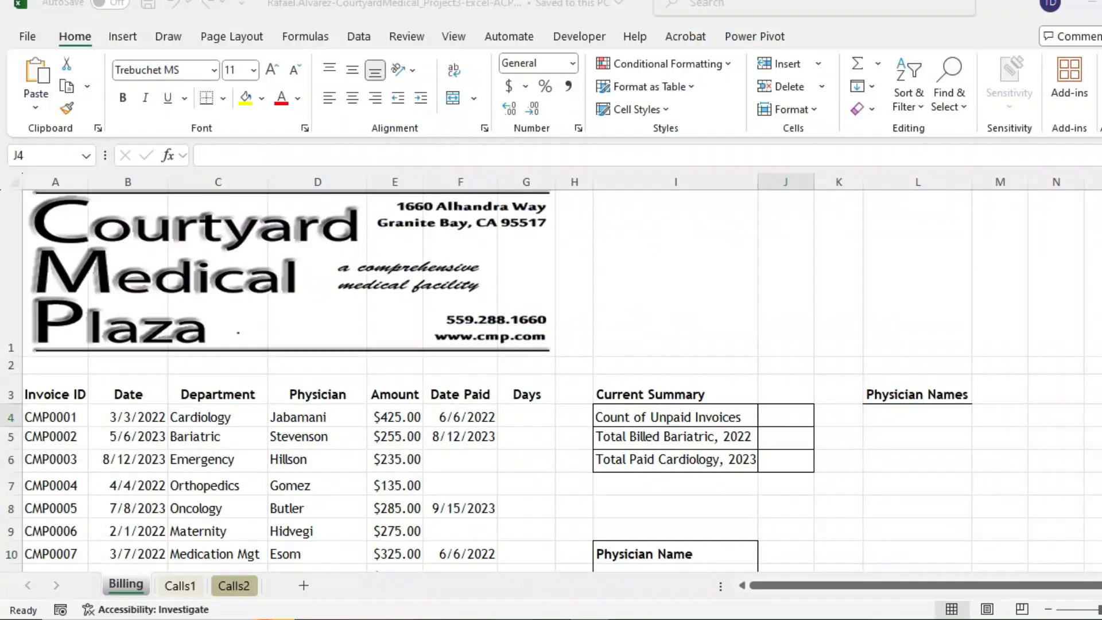
{"action": "left_click", "coordinate": [518, 619]}
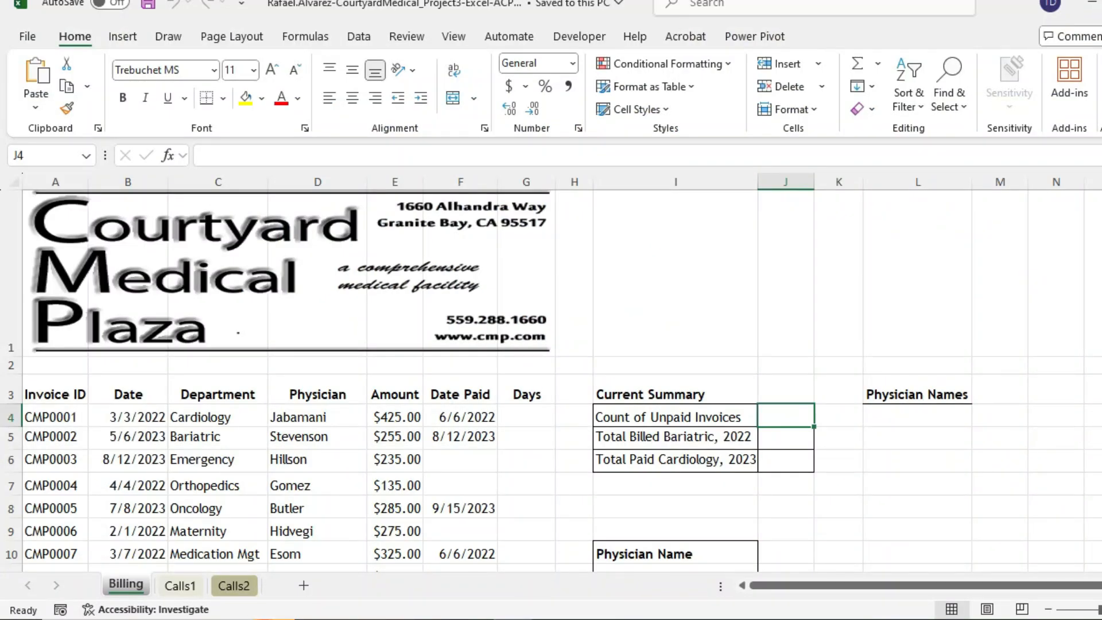
{"action": "type", "text": "=C"}
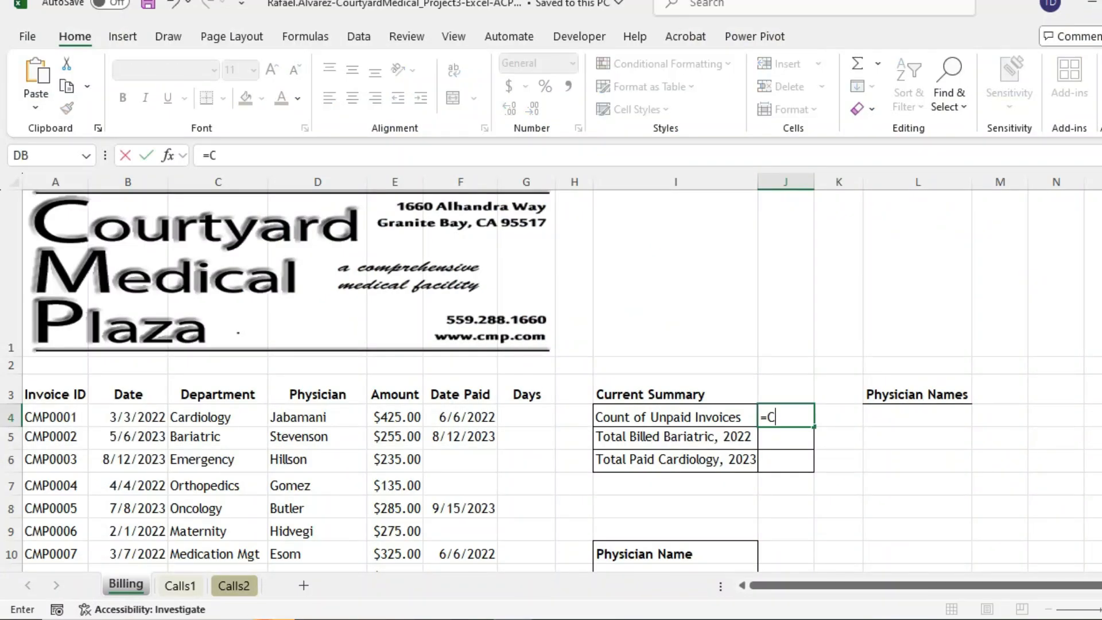
{"action": "type", "text": "OUNT"}
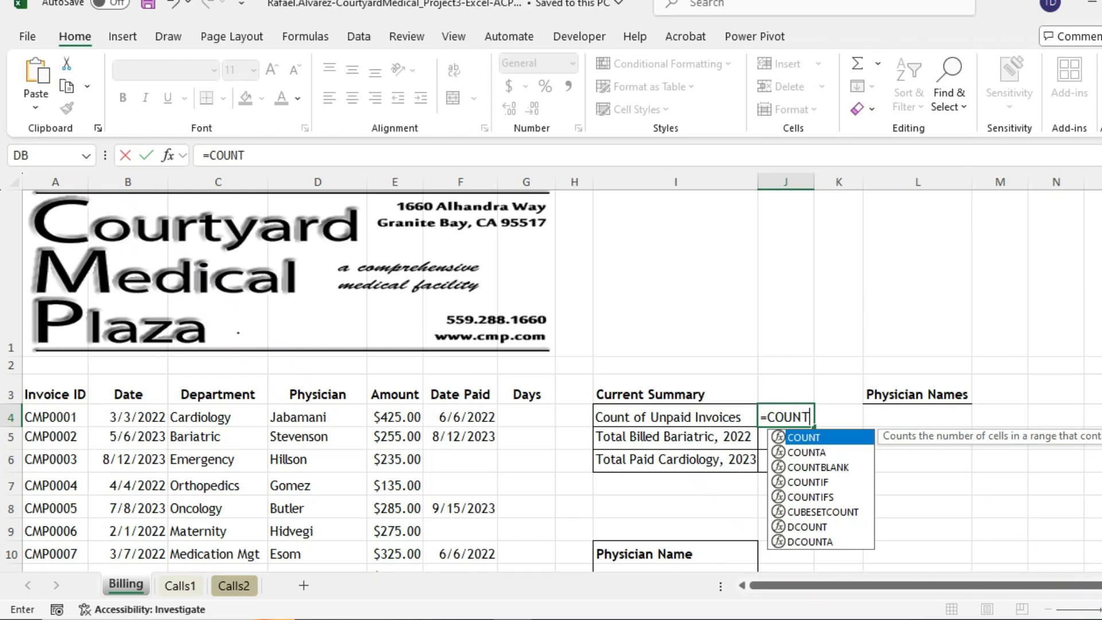
{"action": "type", "text": "IF("}
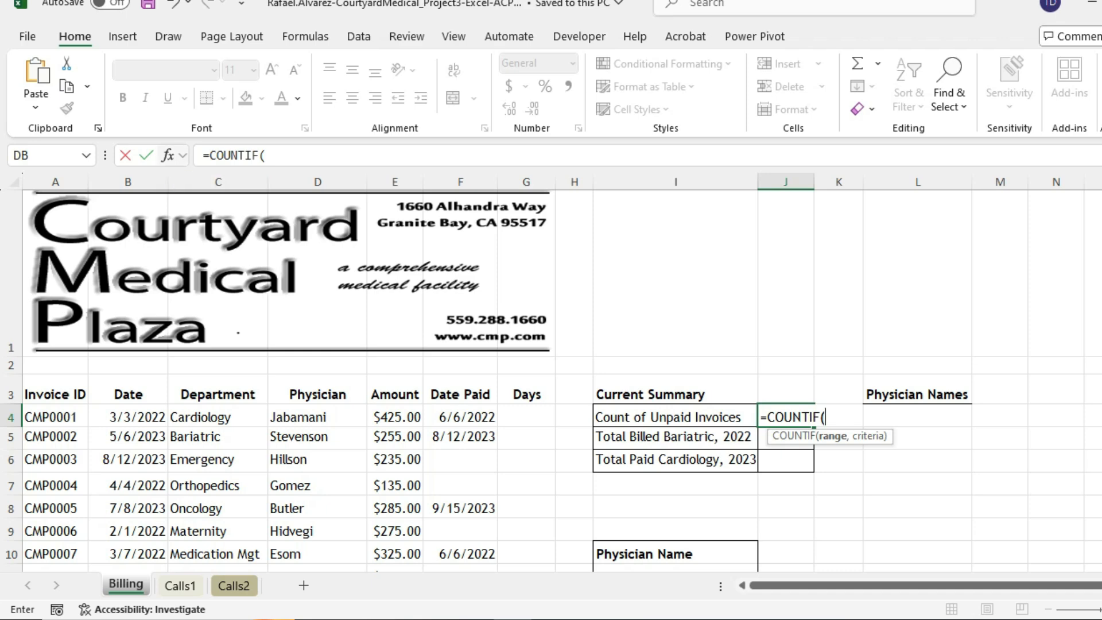
{"action": "left_click", "coordinate": [167, 155]}
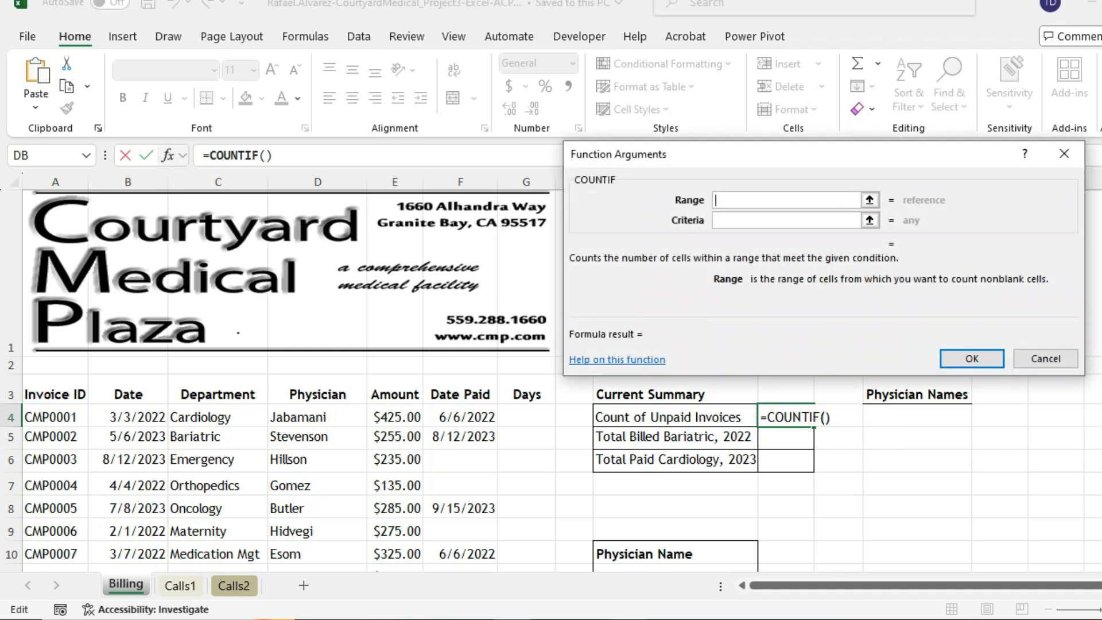
Consult the PDF instructions and set the COUNTIF range to the Date Paid cells F4:F33
{"action": "left_click", "coordinate": [590, 619]}
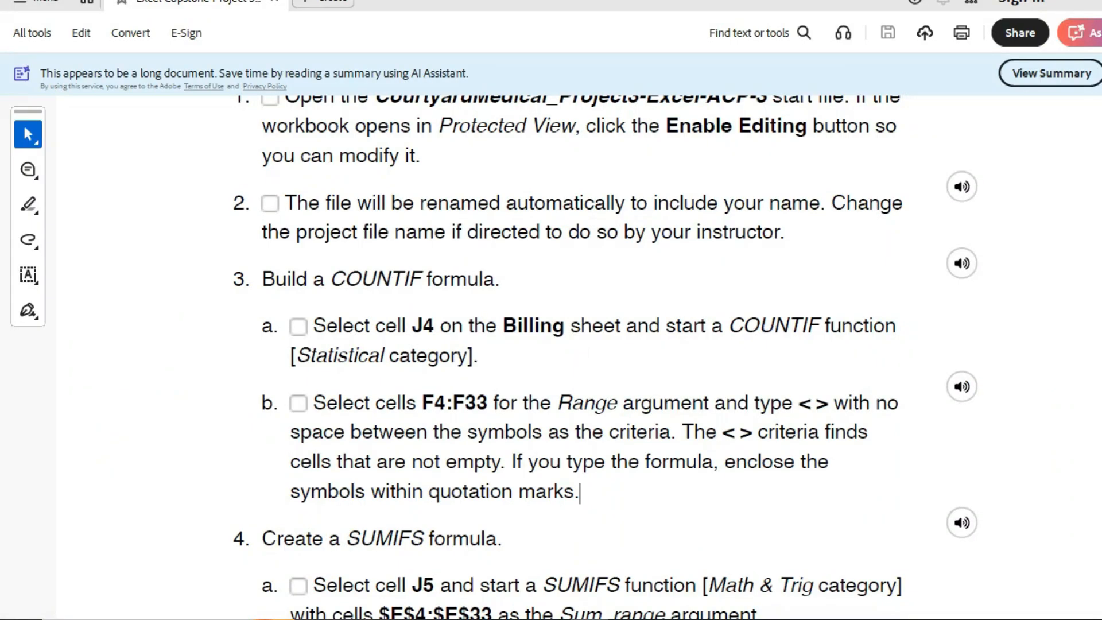
{"action": "key", "text": "alt+Tab"}
{"action": "key", "text": "alt+Tab"}
{"action": "key", "text": "alt+Tab"}
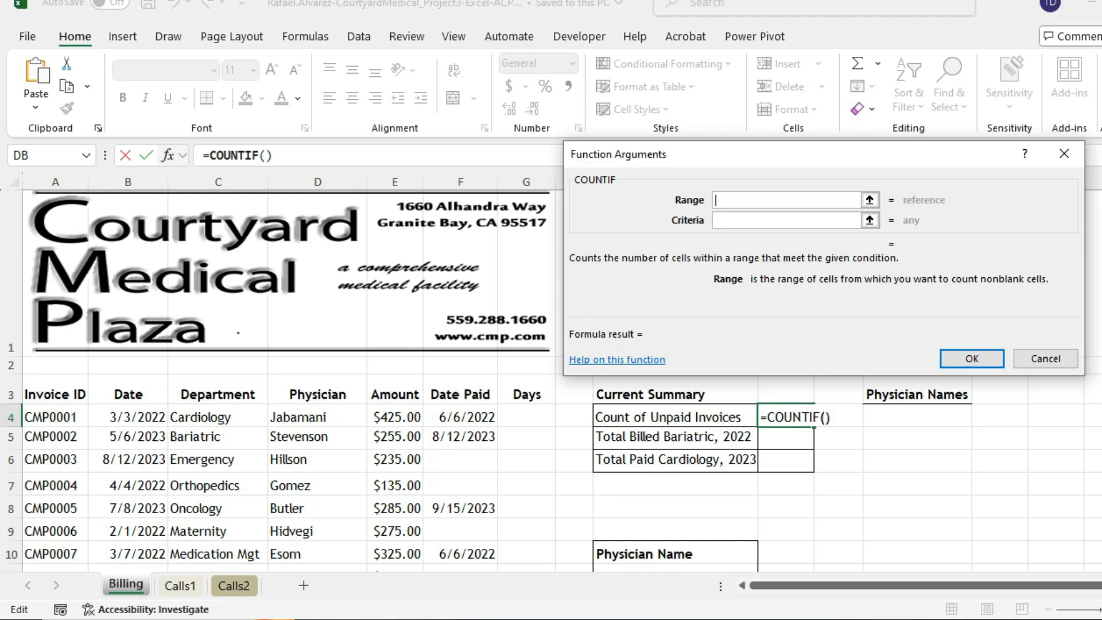
{"action": "left_click_drag", "start_coordinate": [459, 417], "coordinate": [496, 534]}
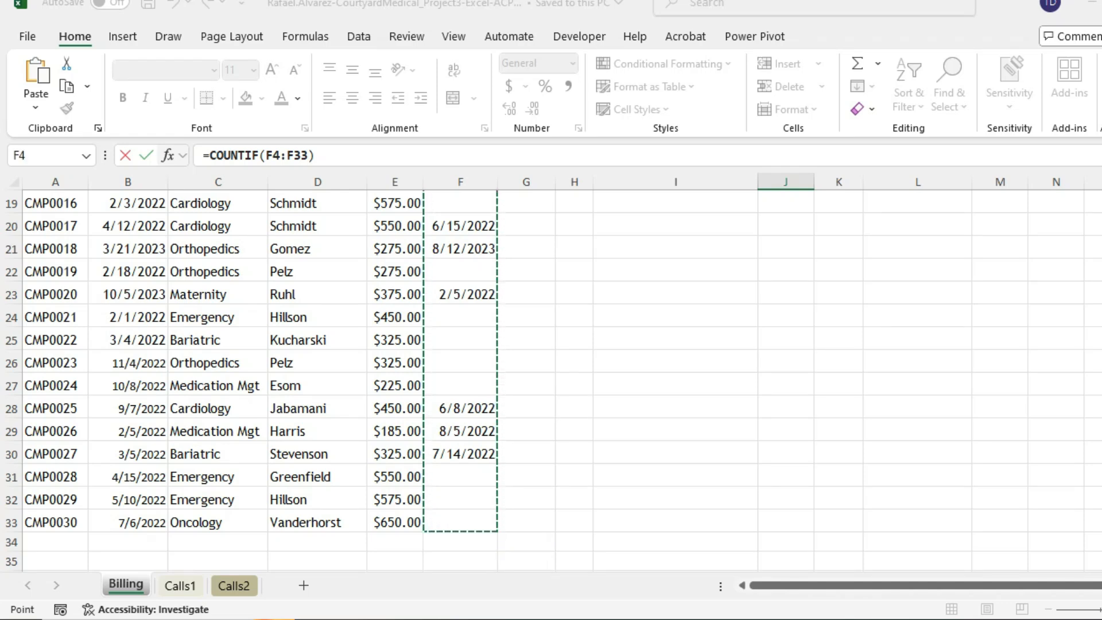
{"action": "scroll", "coordinate": [551, 379], "scroll_direction": "up", "scroll_amount": 6}
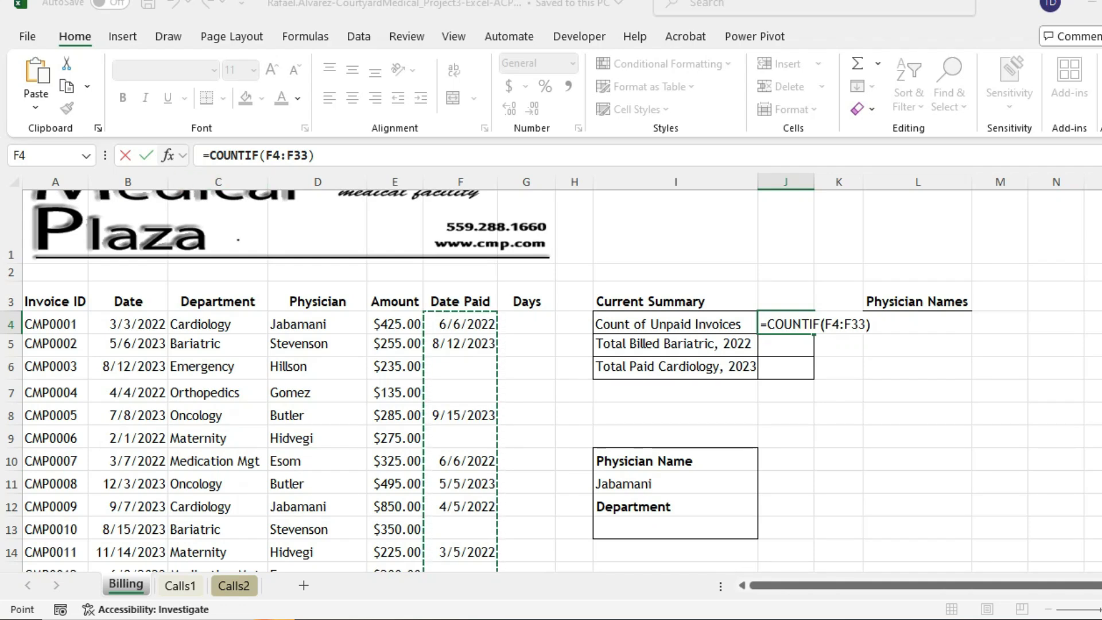
{"action": "key", "text": "Return"}
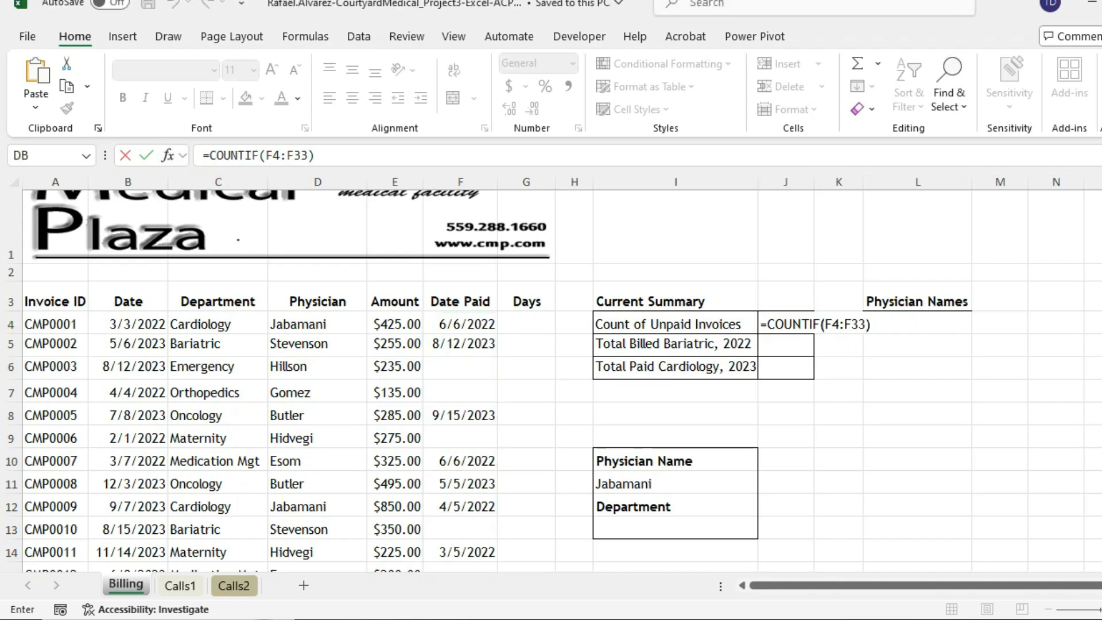
Check the cells covered by the COUNTIF range and reopen the function arguments for J4
{"action": "left_click", "coordinate": [309, 156]}
{"action": "scroll", "coordinate": [551, 379], "scroll_direction": "up", "scroll_amount": 1}
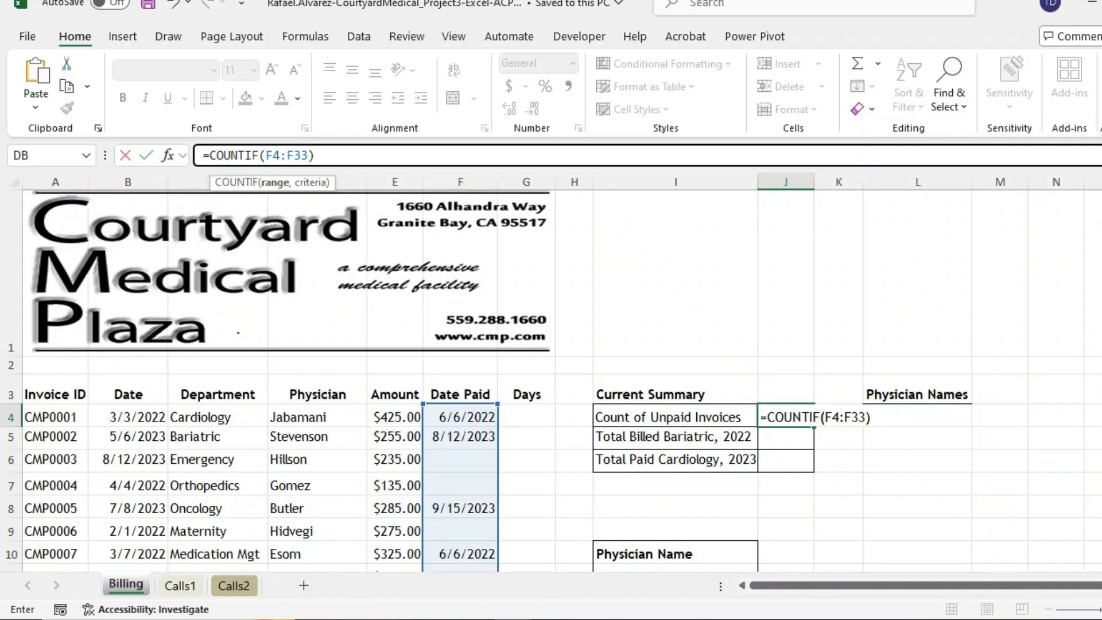
{"action": "scroll", "coordinate": [550, 379], "scroll_direction": "down", "scroll_amount": 9}
{"action": "scroll", "coordinate": [551, 378], "scroll_direction": "up", "scroll_amount": 4}
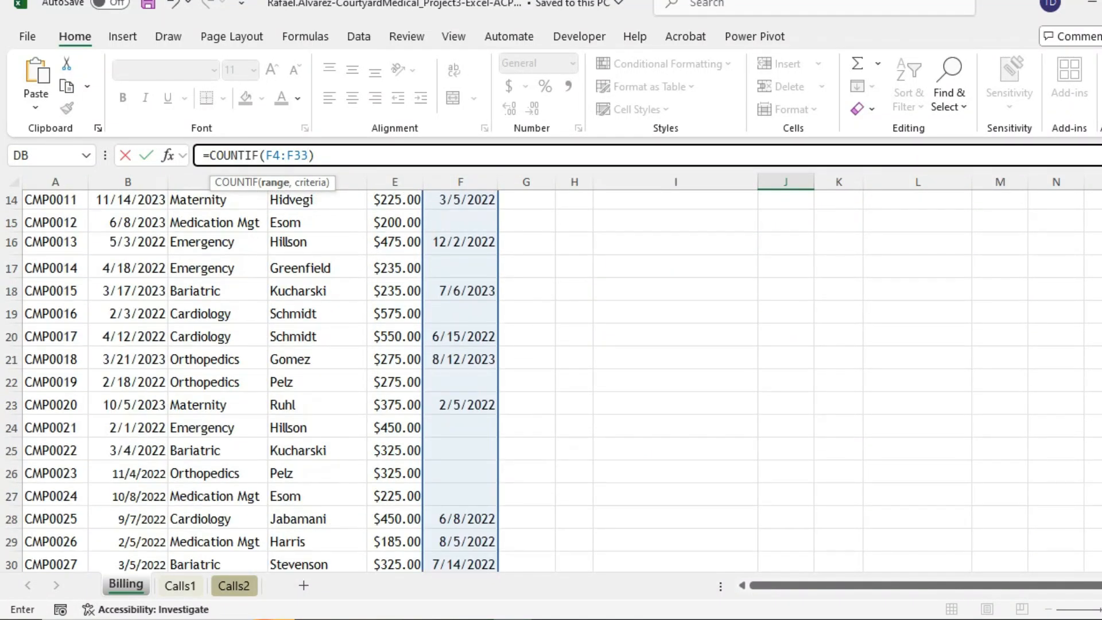
{"action": "scroll", "coordinate": [550, 378], "scroll_direction": "up", "scroll_amount": 3}
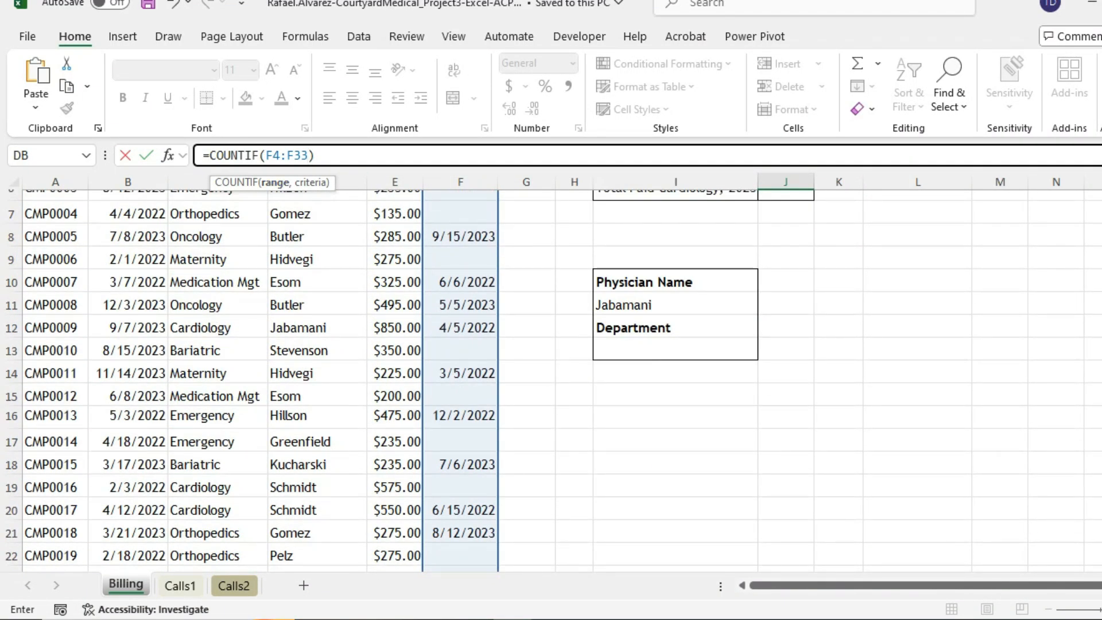
{"action": "left_click", "coordinate": [217, 155]}
{"action": "left_click", "coordinate": [309, 155]}
{"action": "left_click", "coordinate": [167, 154]}
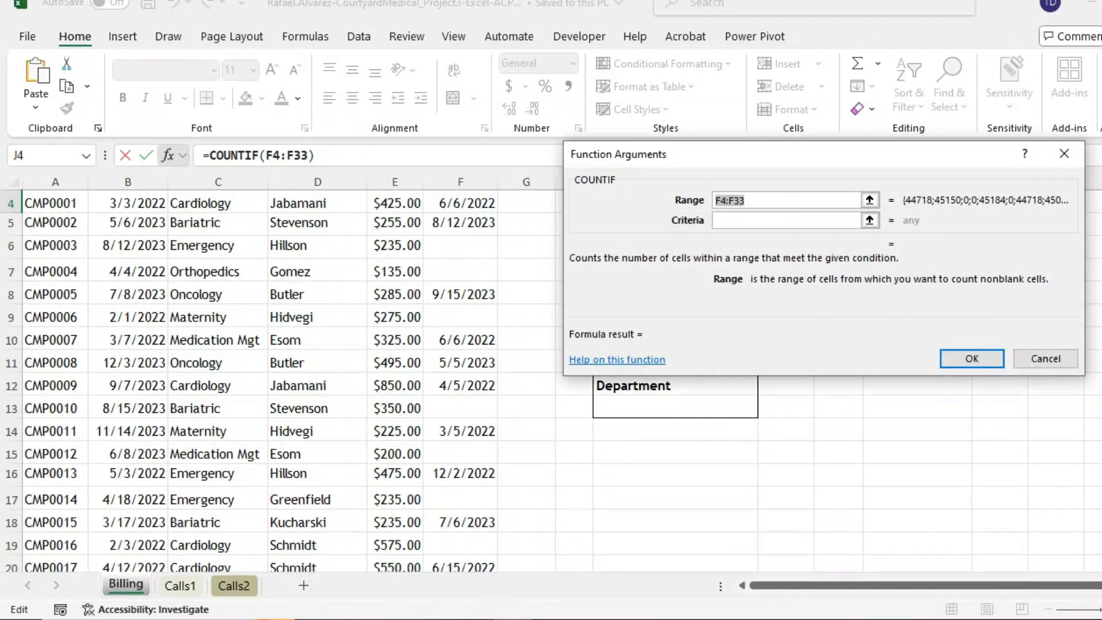
Set the COUNTIF criteria to "<>" as the PDF instructs and enter the formula in J4
{"action": "left_click", "coordinate": [786, 220]}
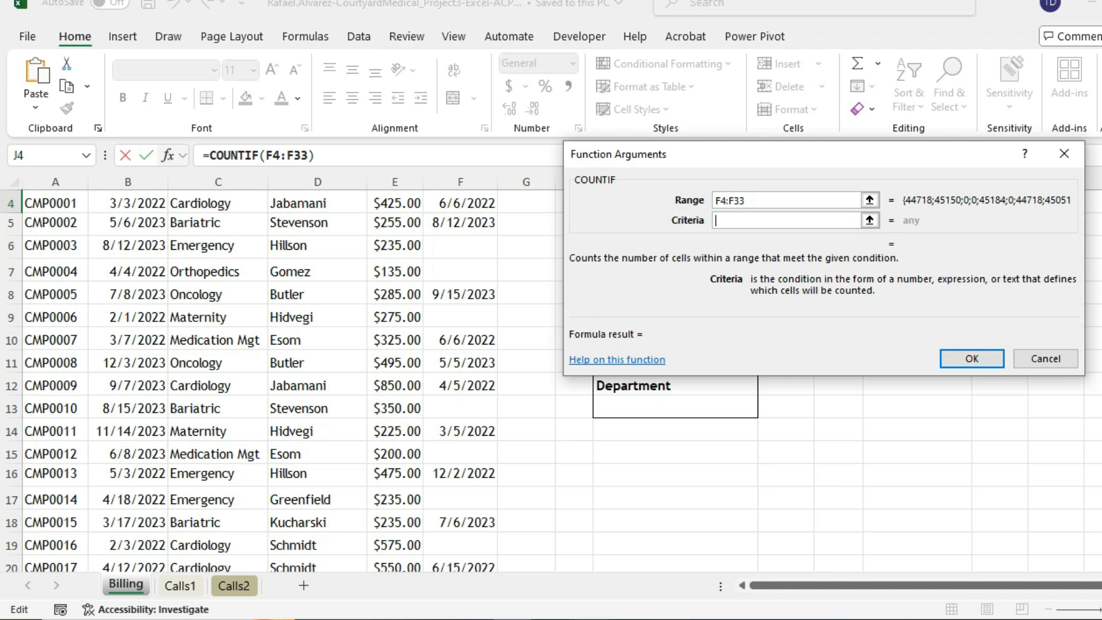
{"action": "mouse_move", "coordinate": [589, 619]}
{"action": "left_click", "coordinate": [588, 562]}
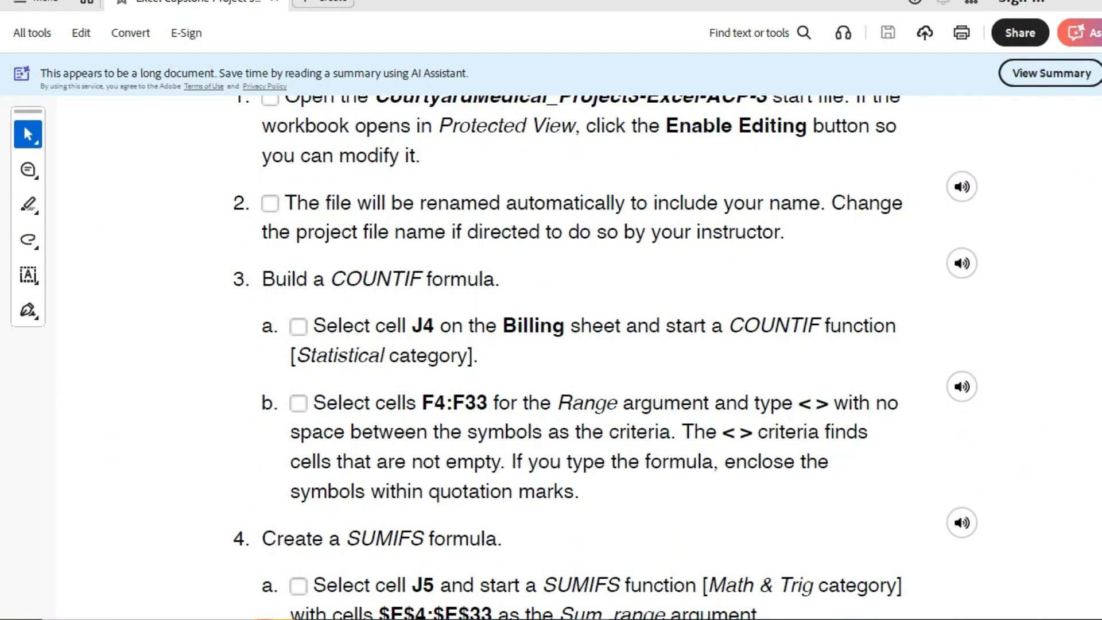
{"action": "left_click", "coordinate": [589, 619]}
{"action": "type", "text": "<>"}
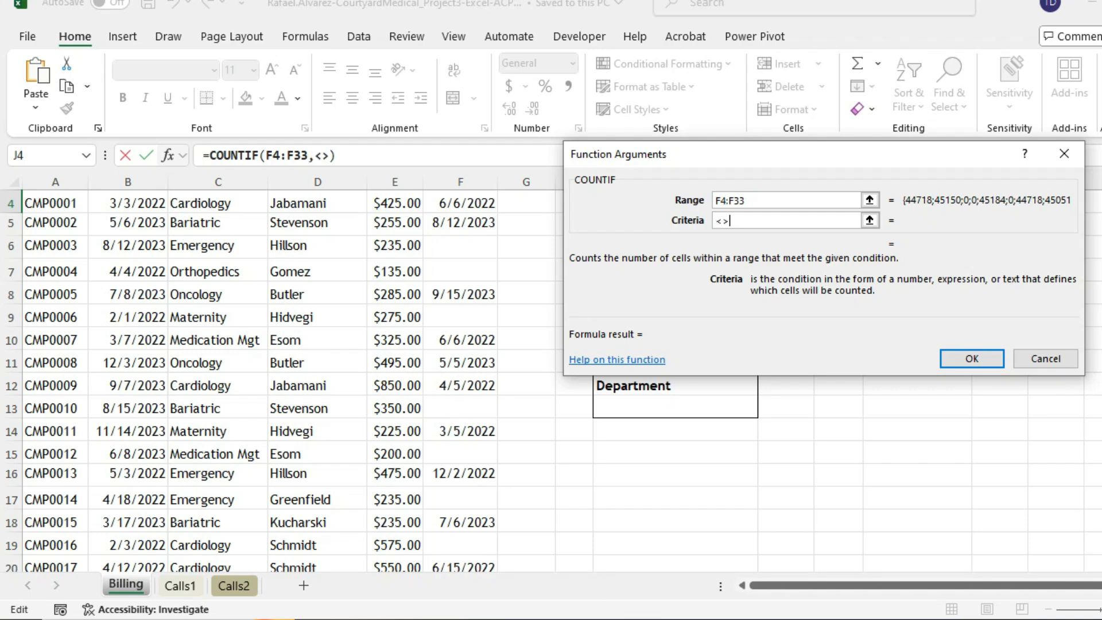
{"action": "left_click", "coordinate": [803, 201]}
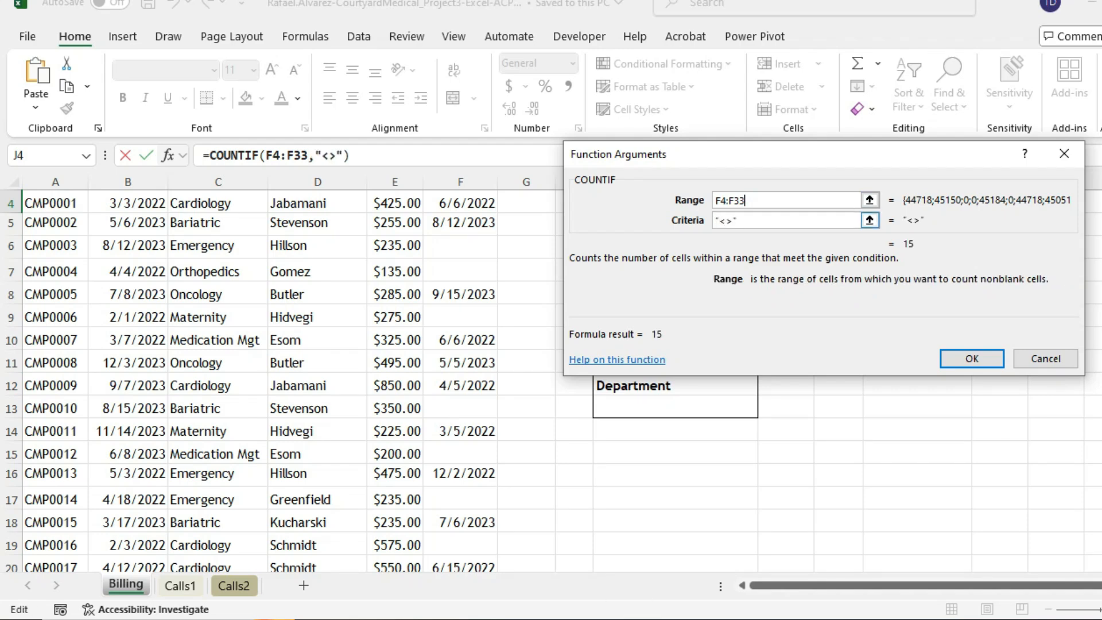
{"action": "left_click", "coordinate": [803, 220]}
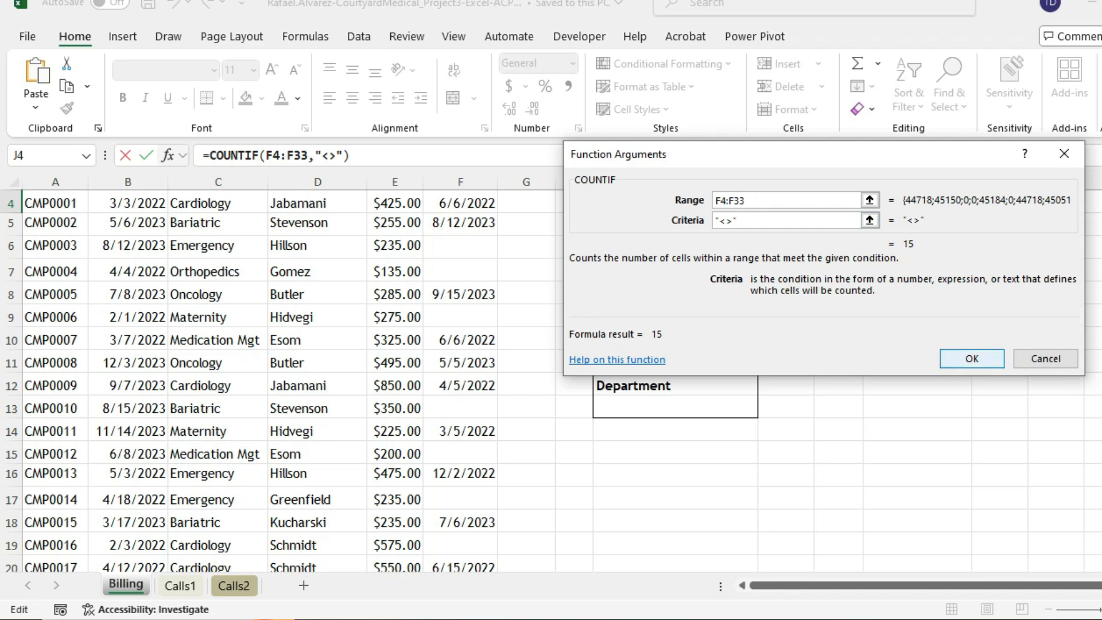
{"action": "left_click", "coordinate": [971, 358]}
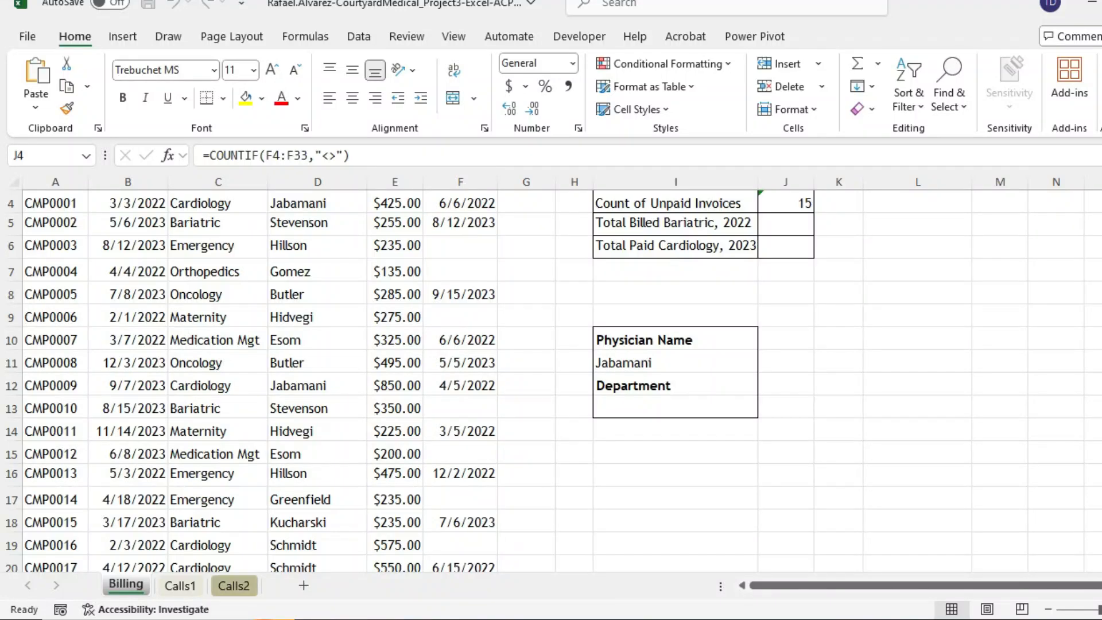
Enter the SUMIFS formula in J5, summing $E$4:$E$33 where C4:C33 matches "bar*" and B4:B33 is "<=1/1/23"
{"action": "scroll", "coordinate": [550, 344], "scroll_direction": "up", "scroll_amount": 1}
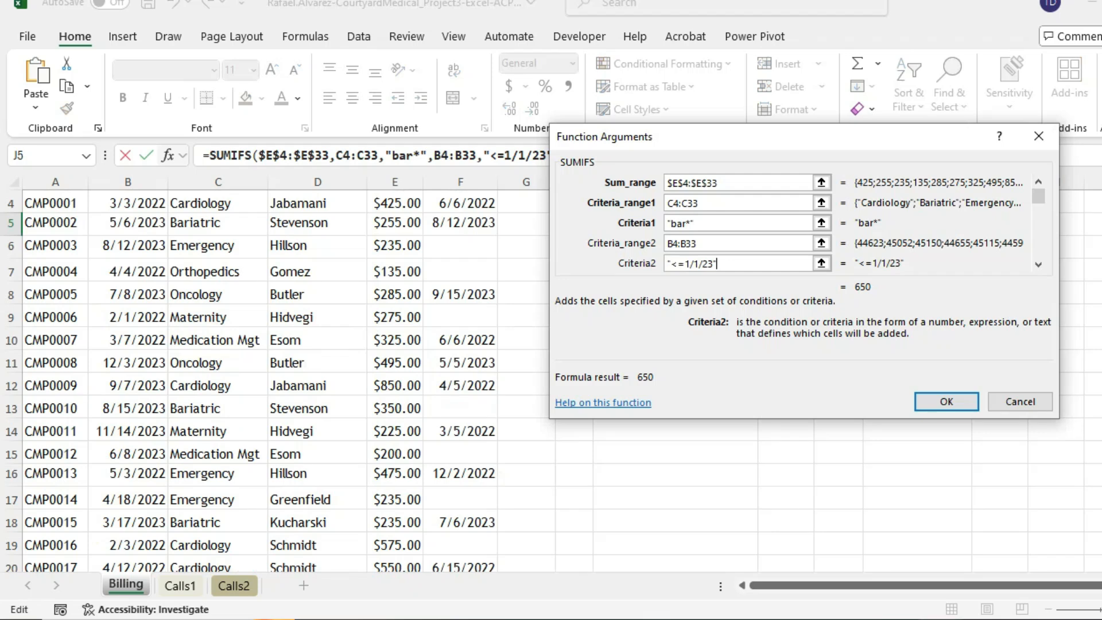
{"action": "left_click", "coordinate": [979, 619]}
{"action": "left_click", "coordinate": [979, 618]}
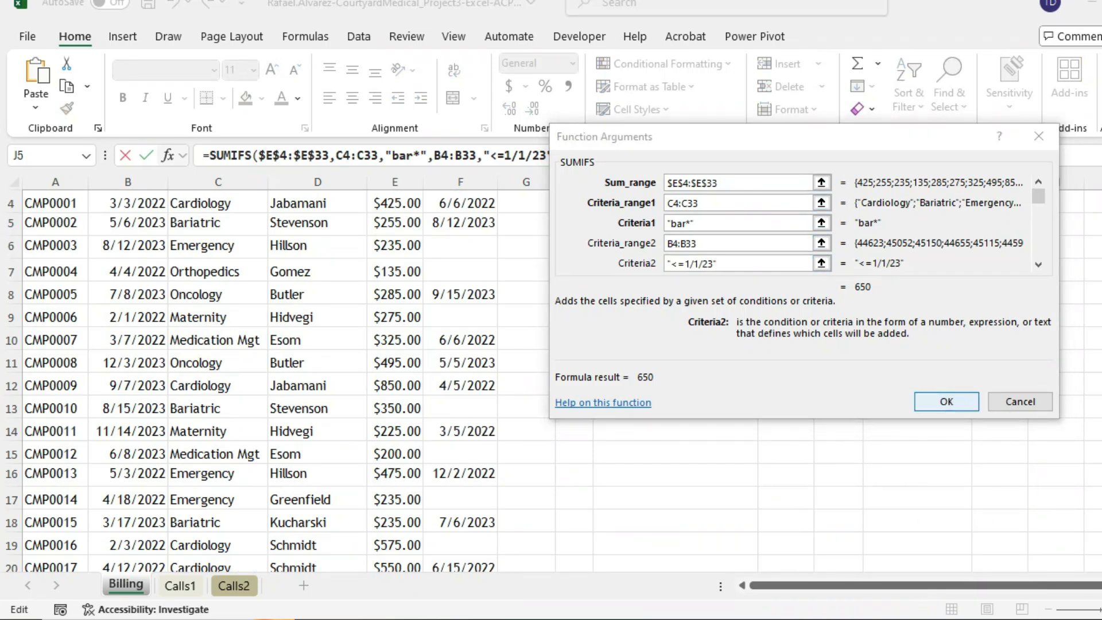
{"action": "left_click", "coordinate": [946, 401]}
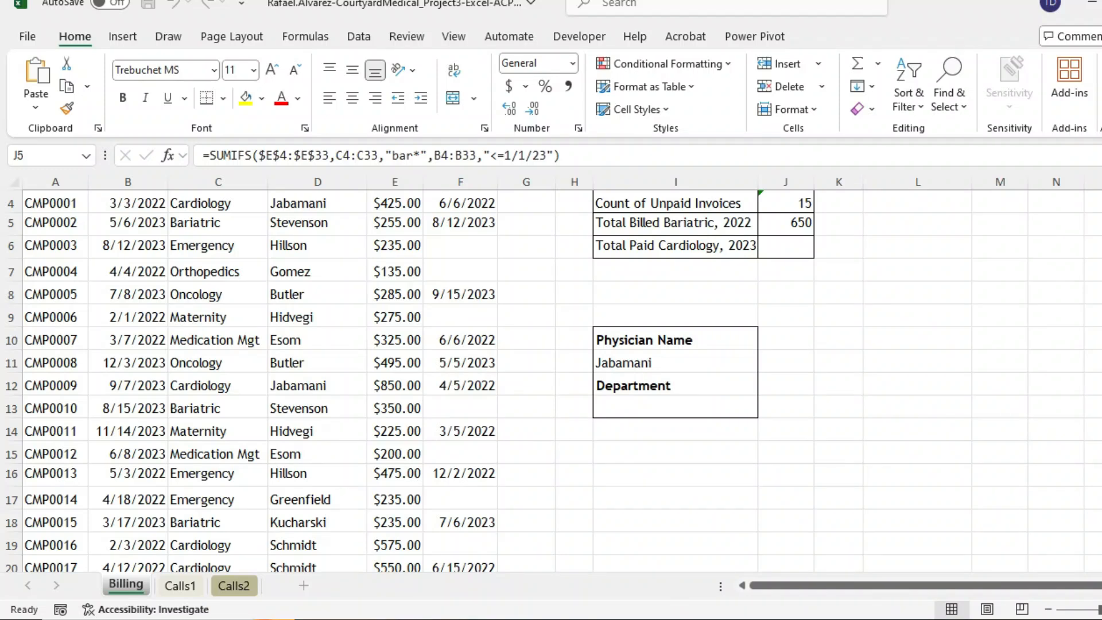
{"action": "scroll", "coordinate": [551, 379], "scroll_direction": "up", "scroll_amount": 1}
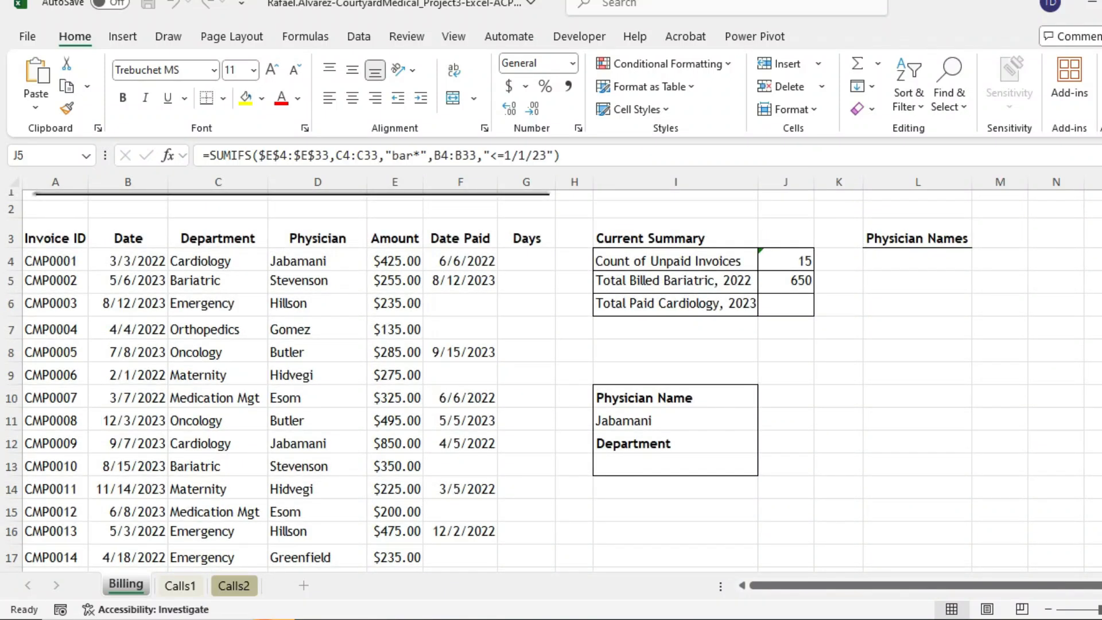
Select cell J6 and review the SUMIFS instructions in the project PDF through the step on copying J5
{"action": "left_click", "coordinate": [785, 304]}
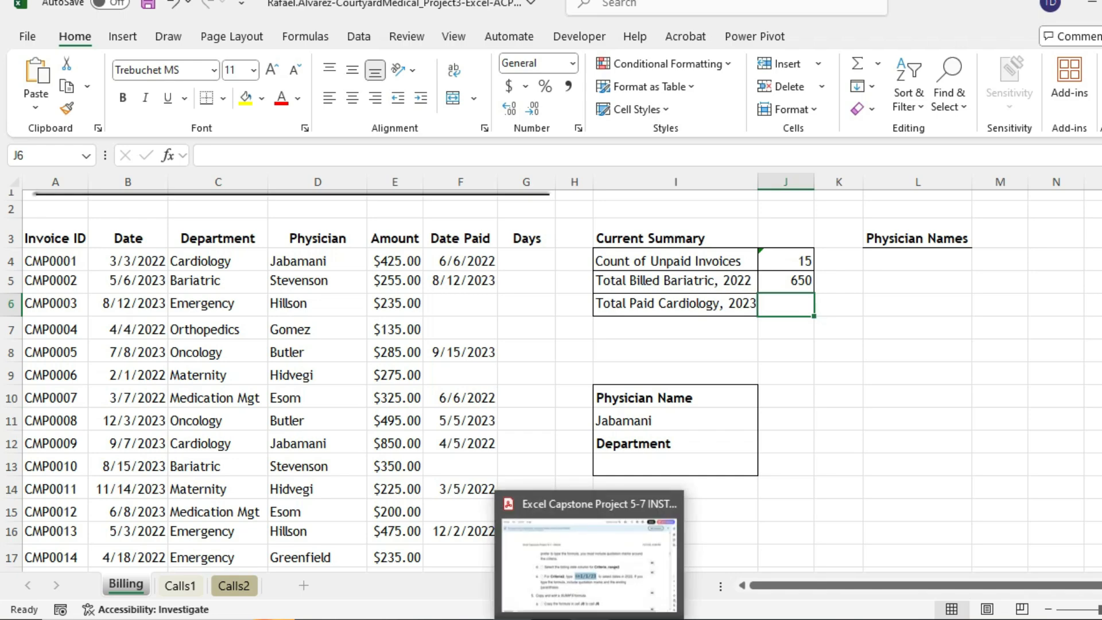
{"action": "left_click", "coordinate": [588, 618]}
{"action": "scroll", "coordinate": [551, 355], "scroll_direction": "up", "scroll_amount": 5}
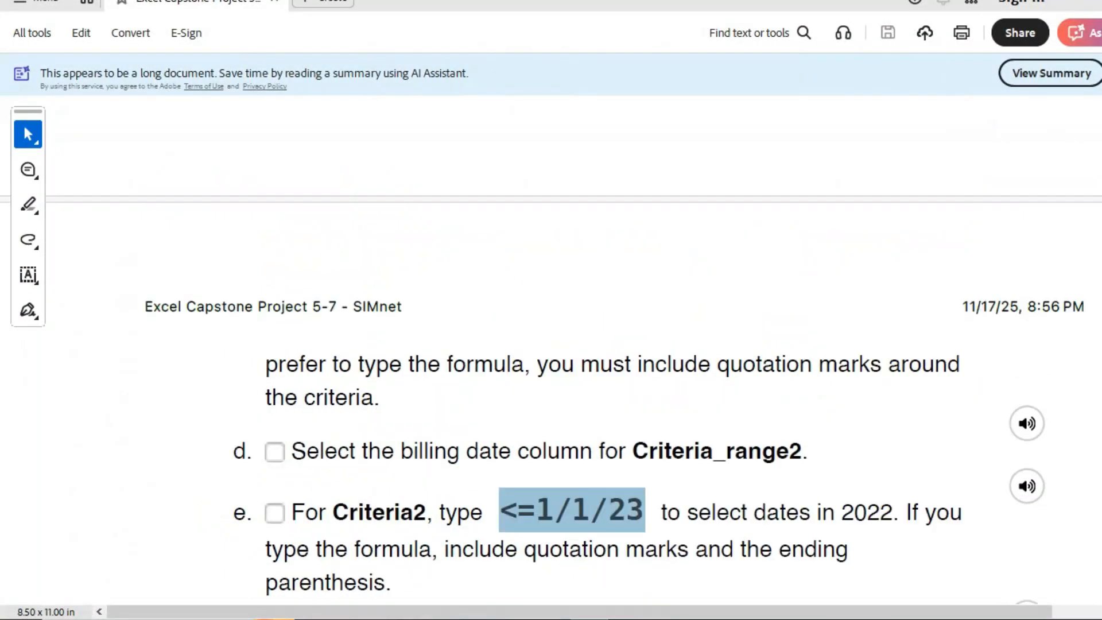
{"action": "scroll", "coordinate": [551, 344], "scroll_direction": "up", "scroll_amount": 6}
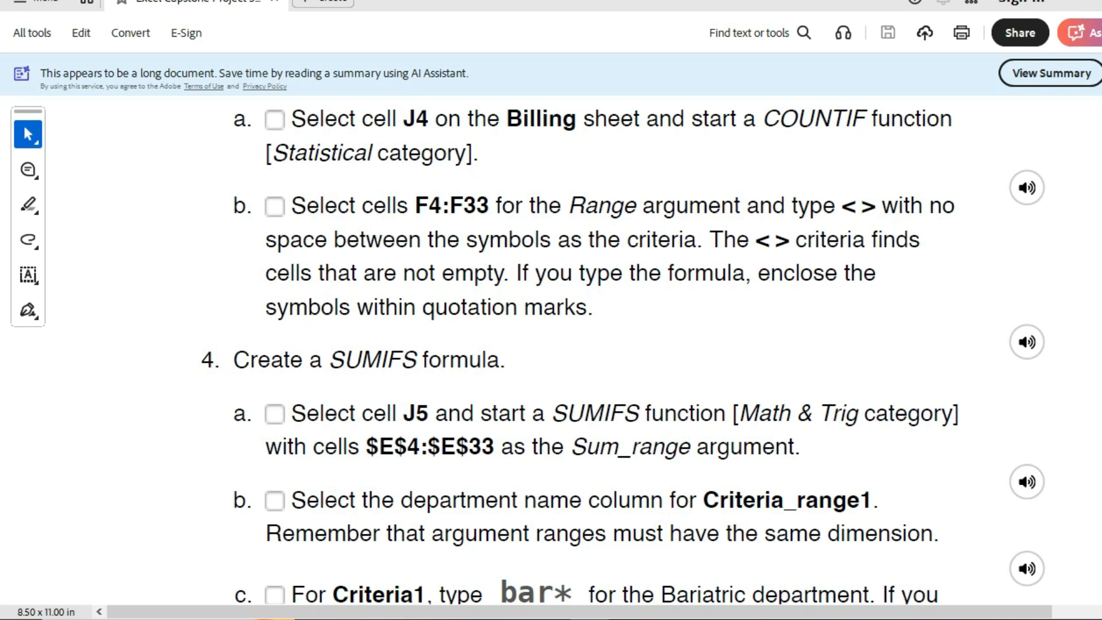
{"action": "scroll", "coordinate": [551, 344], "scroll_direction": "down", "scroll_amount": 15}
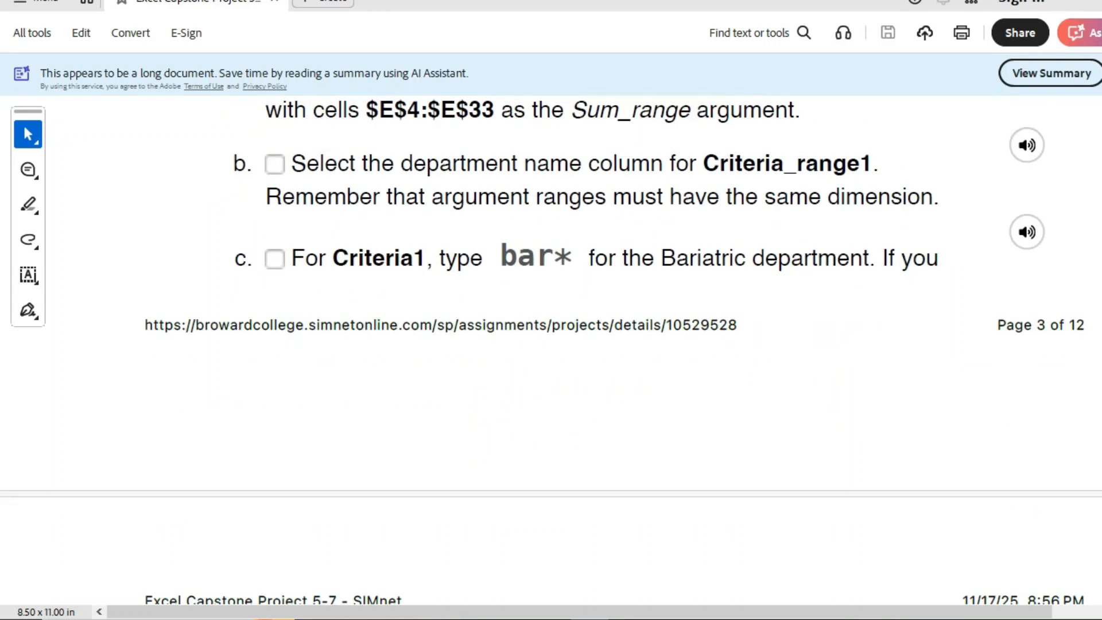
{"action": "scroll", "coordinate": [551, 344], "scroll_direction": "down", "scroll_amount": 2}
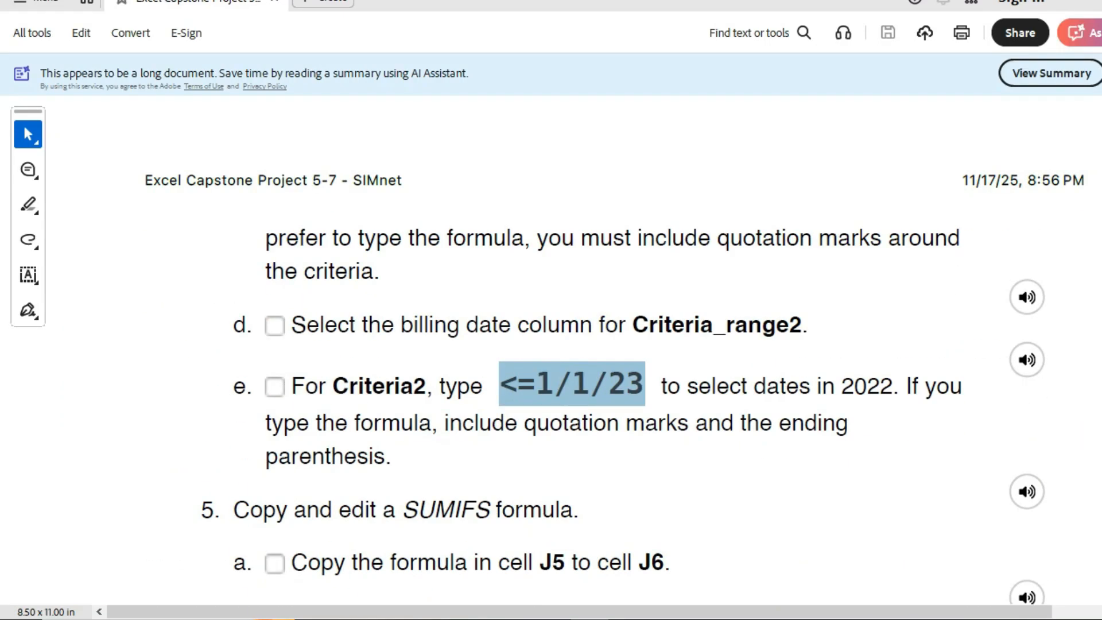
Read the SUMIFS copy instructions in the PDF, copy the J5 formula into J6 in Excel, and open its function arguments
{"action": "scroll", "coordinate": [551, 344], "scroll_direction": "down", "scroll_amount": 5}
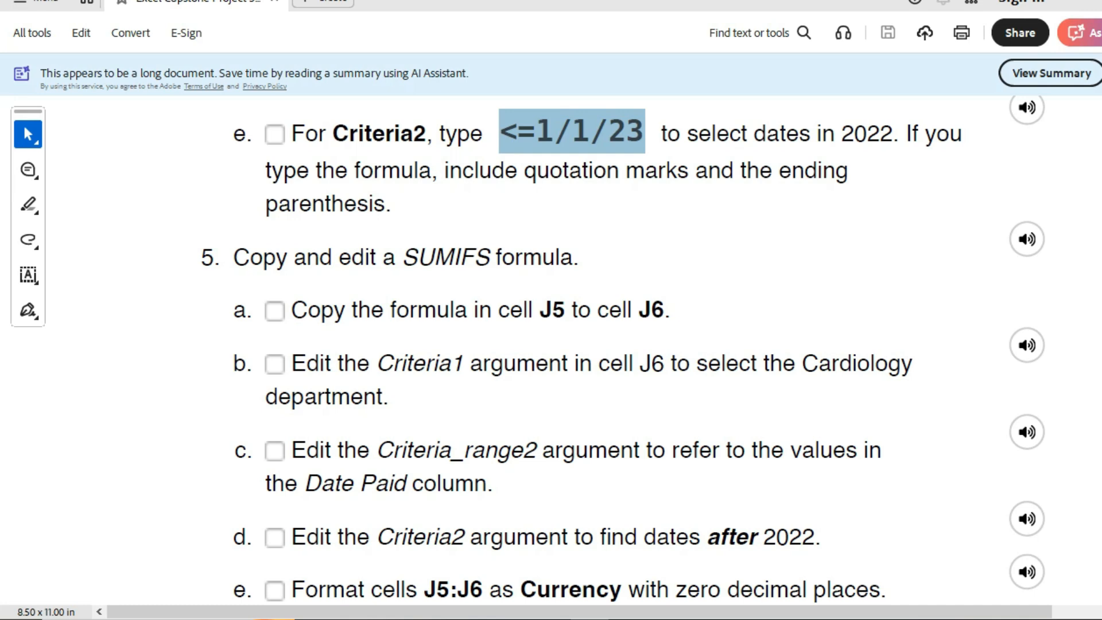
{"action": "scroll", "coordinate": [623, 350], "scroll_direction": "down", "scroll_amount": 1}
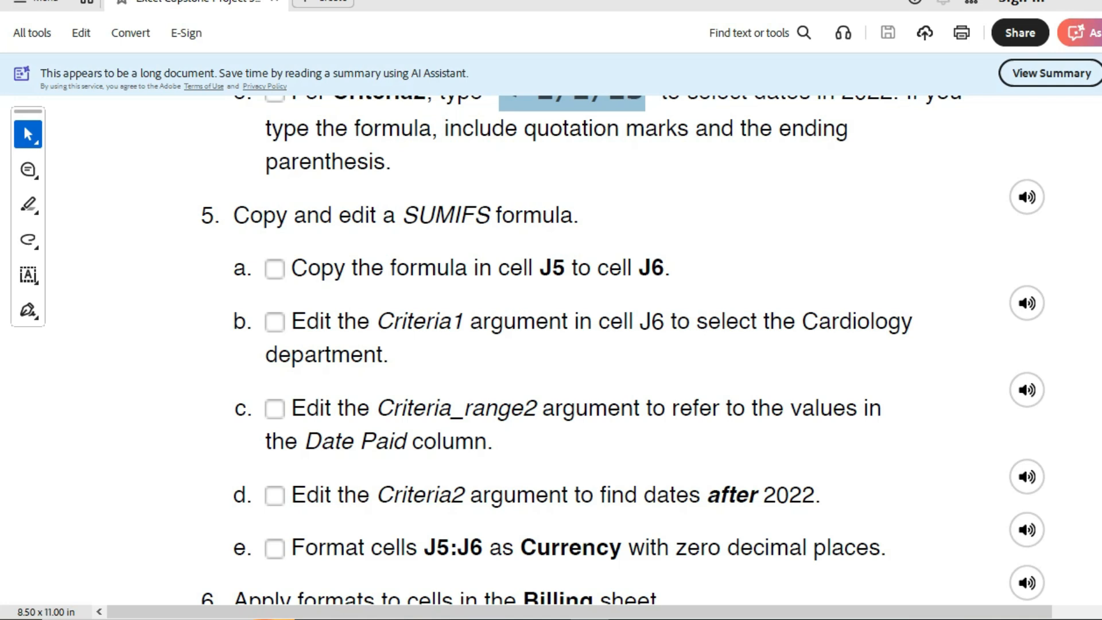
{"action": "key", "text": "alt+Tab"}
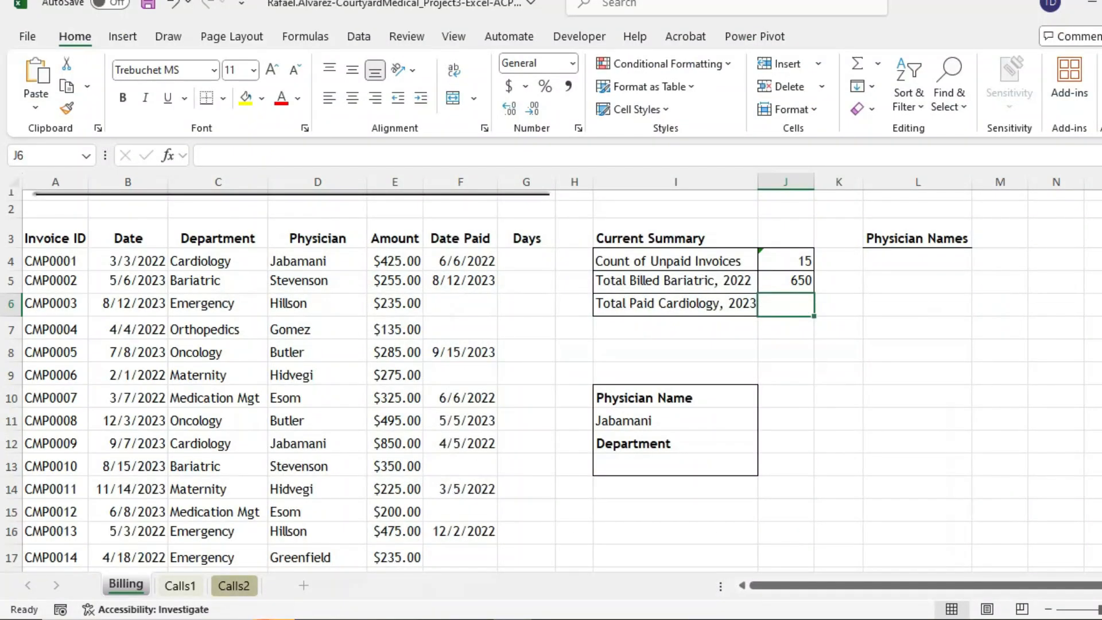
{"action": "key", "text": "Up"}
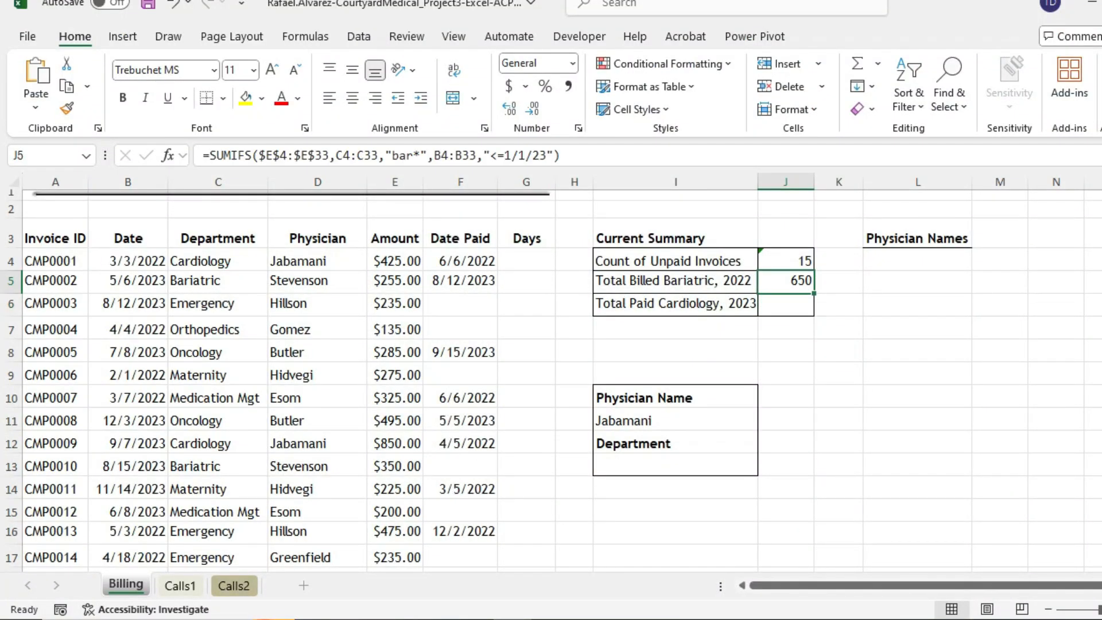
{"action": "key", "text": "F2"}
{"action": "key", "text": "shift+Home"}
{"action": "key", "text": "ctrl+c"}
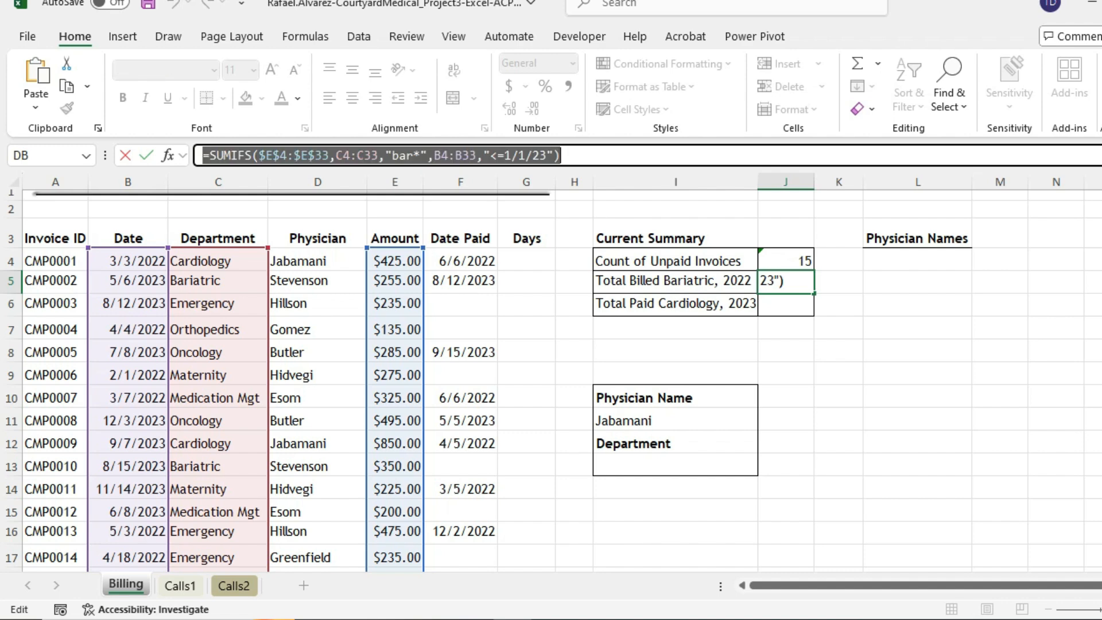
{"action": "key", "text": "Return"}
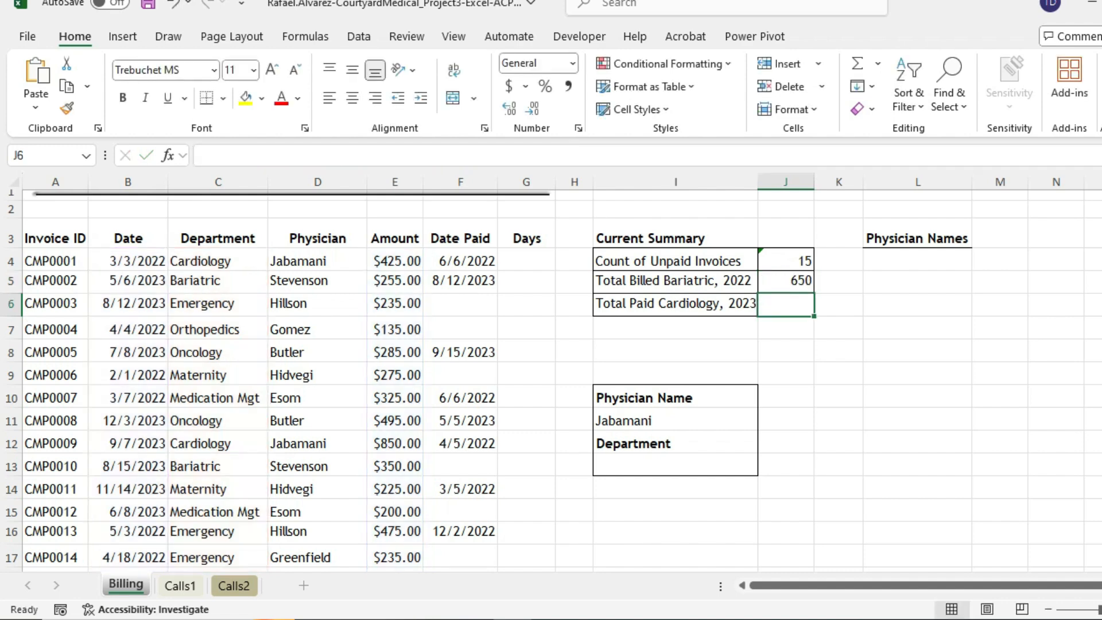
{"action": "key", "text": "F2"}
{"action": "key", "text": "ctrl+v"}
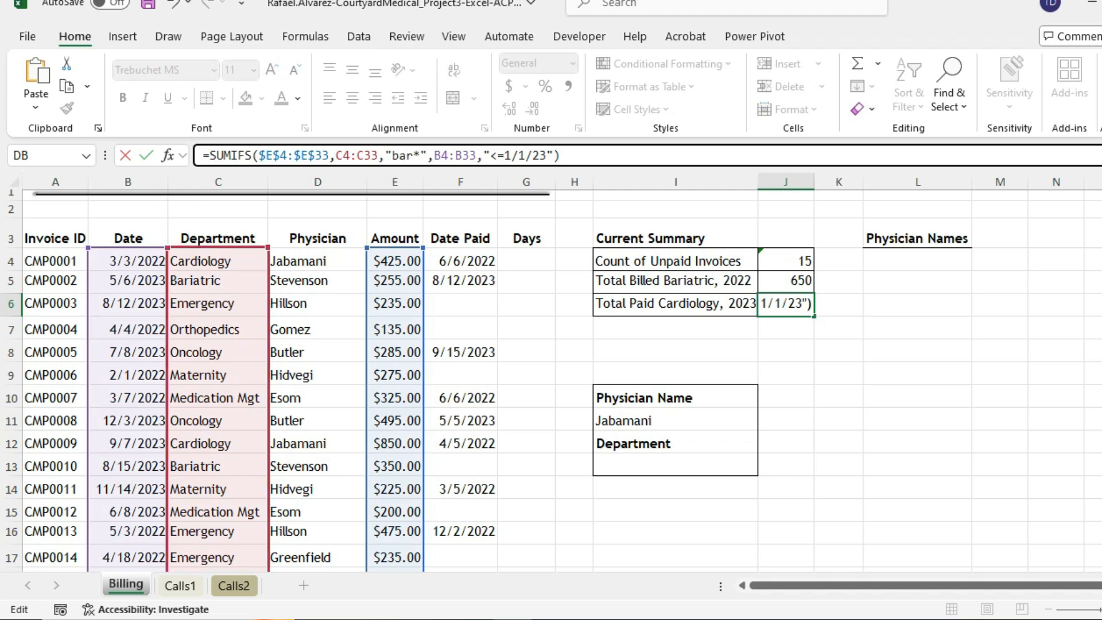
{"action": "left_click", "coordinate": [168, 155]}
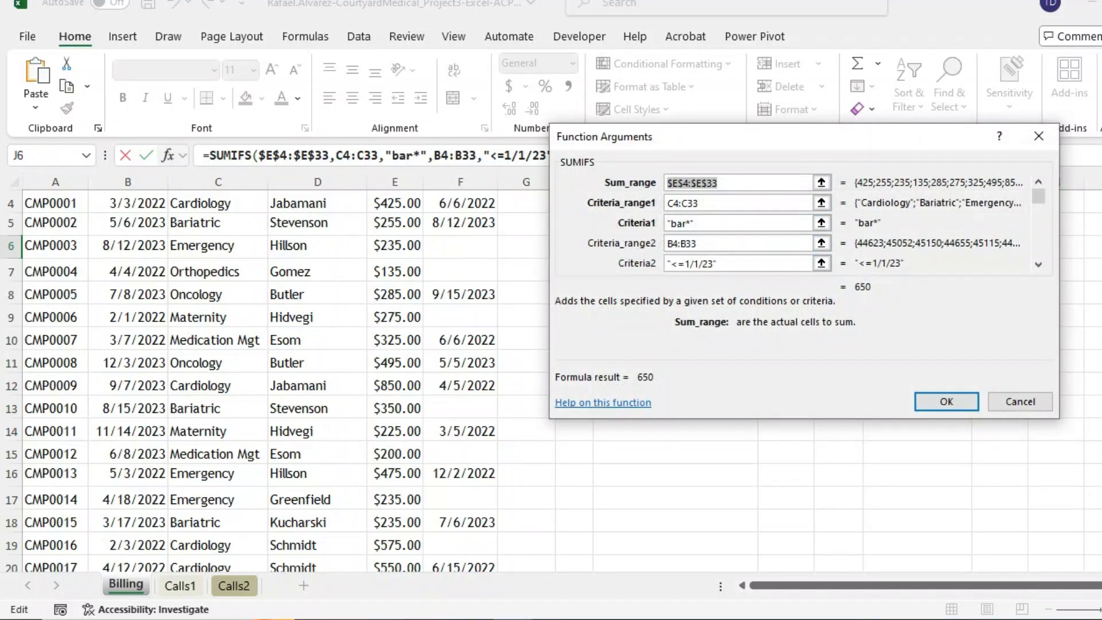
Set the Criteria1 argument of the J6 SUMIFS formula to cell C4 for the Cardiology department
{"action": "left_click", "coordinate": [670, 223]}
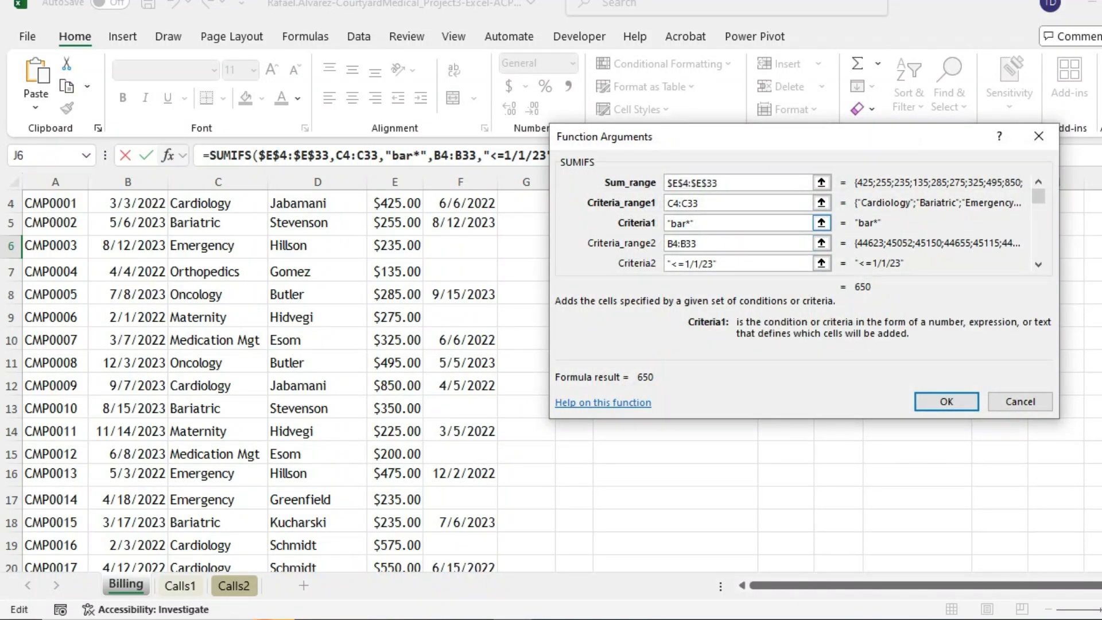
{"action": "key", "text": "shift+End"}
{"action": "scroll", "coordinate": [275, 373], "scroll_direction": "up", "scroll_amount": 1}
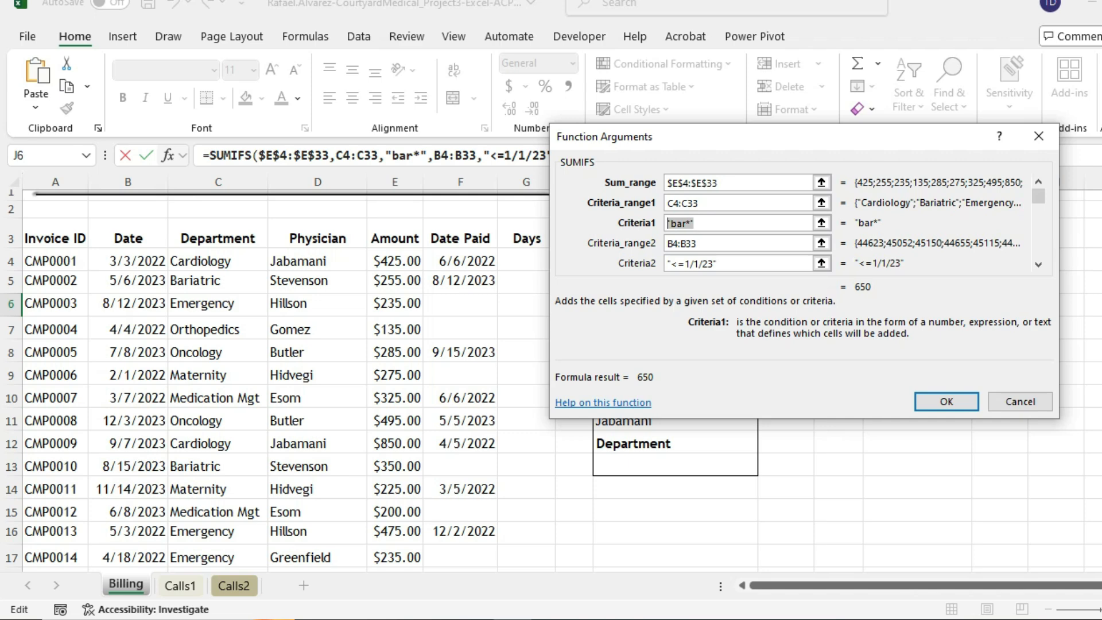
{"action": "left_click", "coordinate": [218, 261]}
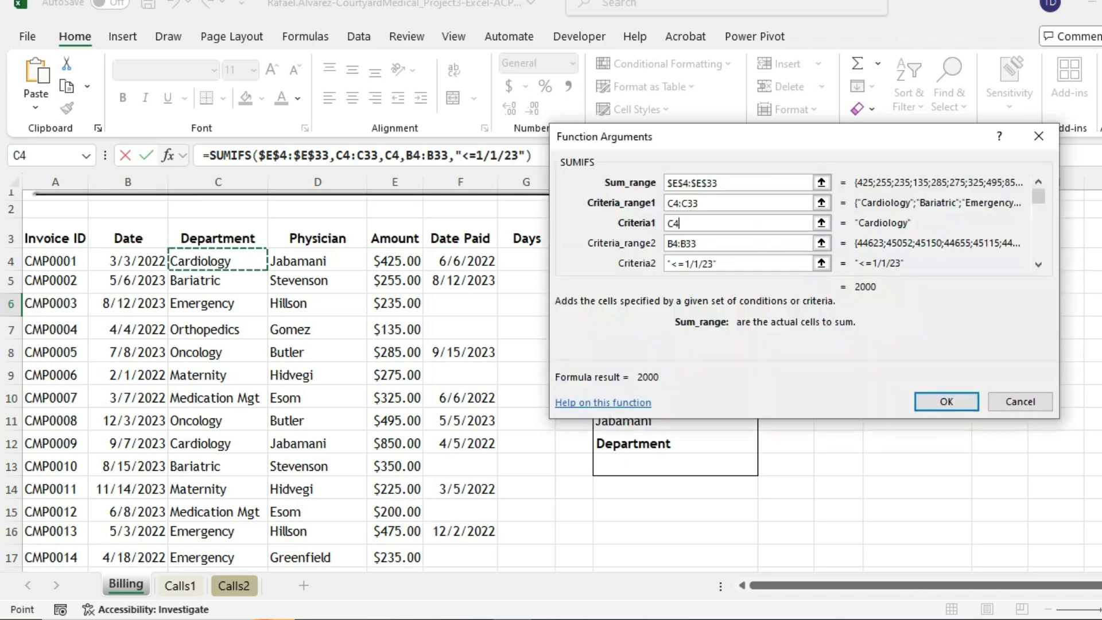
Recheck the instructions in the PDF and set the Criteria_range2 argument of the J6 formula to the Date Paid cells F4:F33
{"action": "mouse_move", "coordinate": [590, 619]}
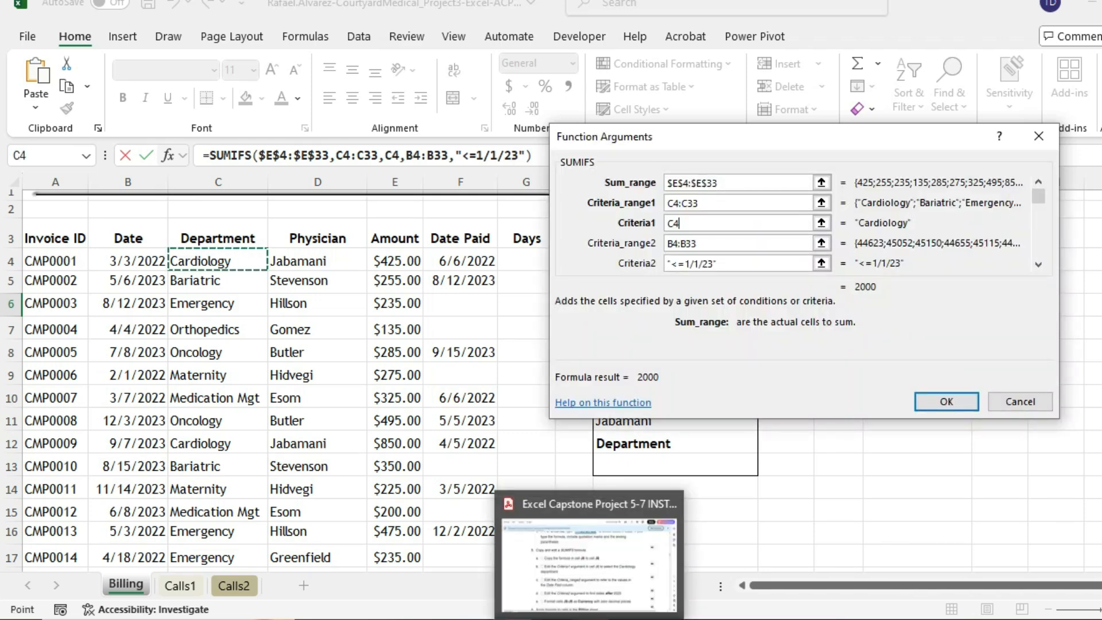
{"action": "left_click", "coordinate": [590, 619]}
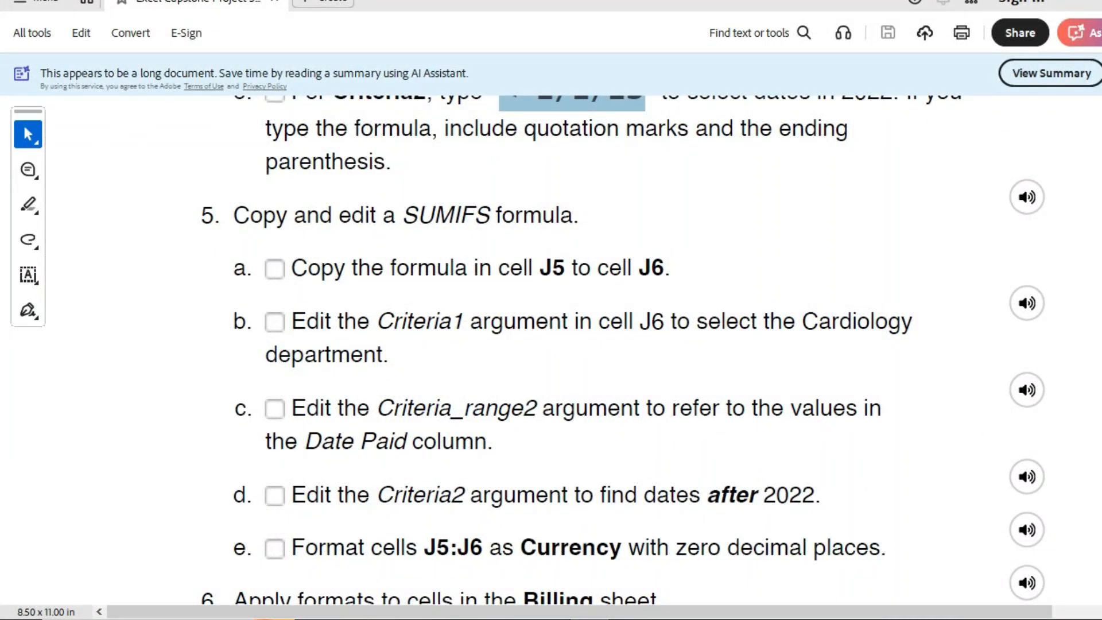
{"action": "scroll", "coordinate": [623, 329], "scroll_direction": "down", "scroll_amount": 1}
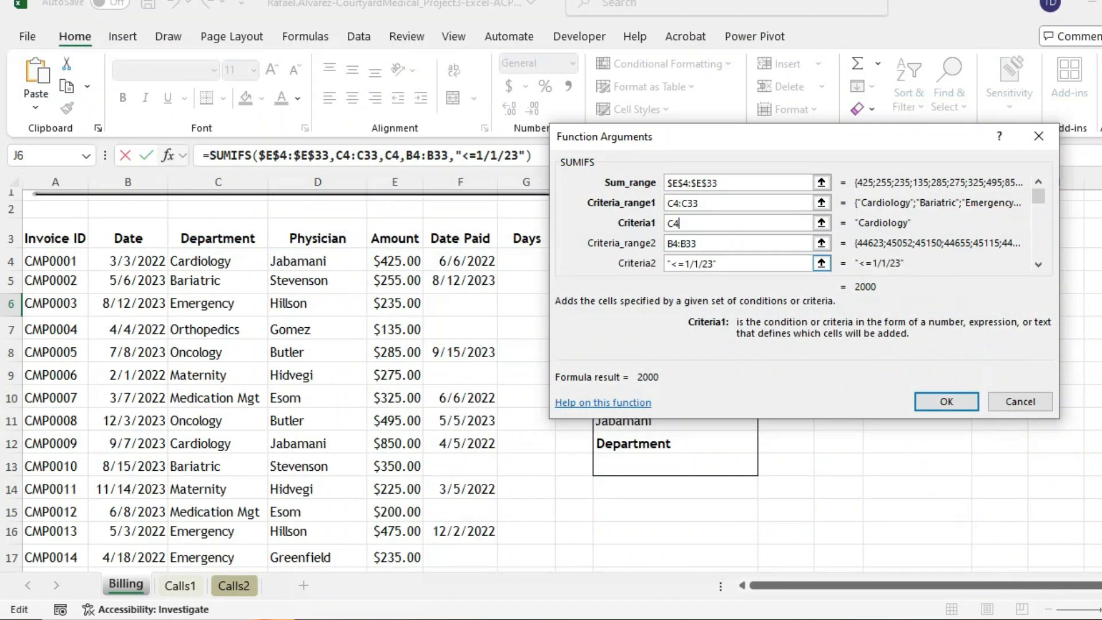
{"action": "left_click_drag", "start_coordinate": [711, 243], "coordinate": [665, 244]}
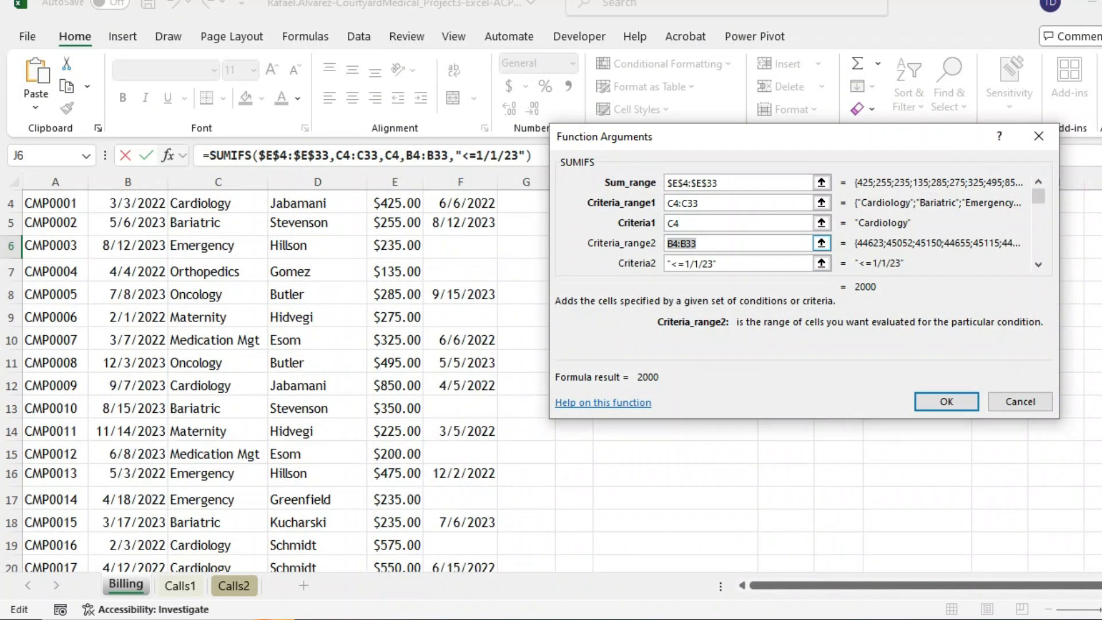
{"action": "scroll", "coordinate": [276, 379], "scroll_direction": "up", "scroll_amount": 2}
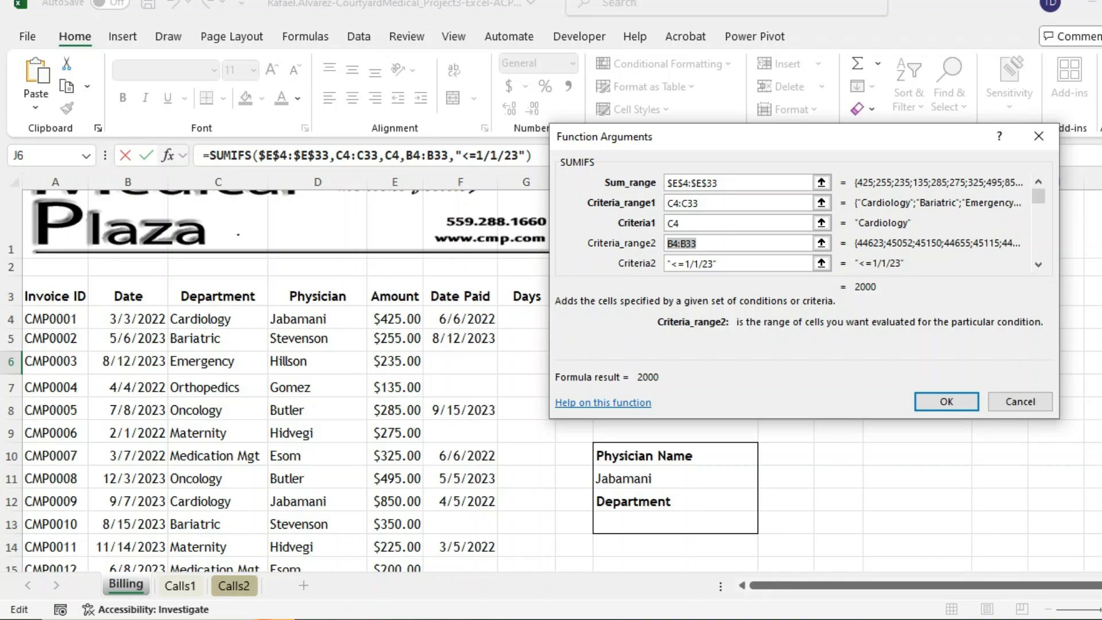
{"action": "left_click_drag", "start_coordinate": [460, 318], "coordinate": [470, 523]}
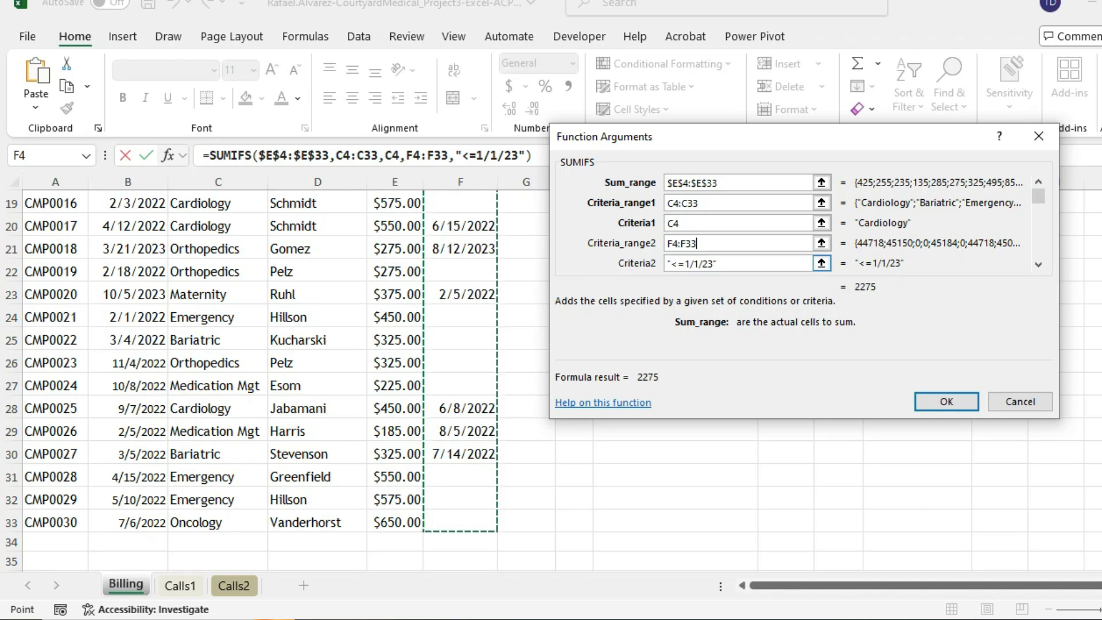
Set the Criteria2 argument of the J6 SUMIFS formula to ">2022"
{"action": "key", "text": "Tab"}
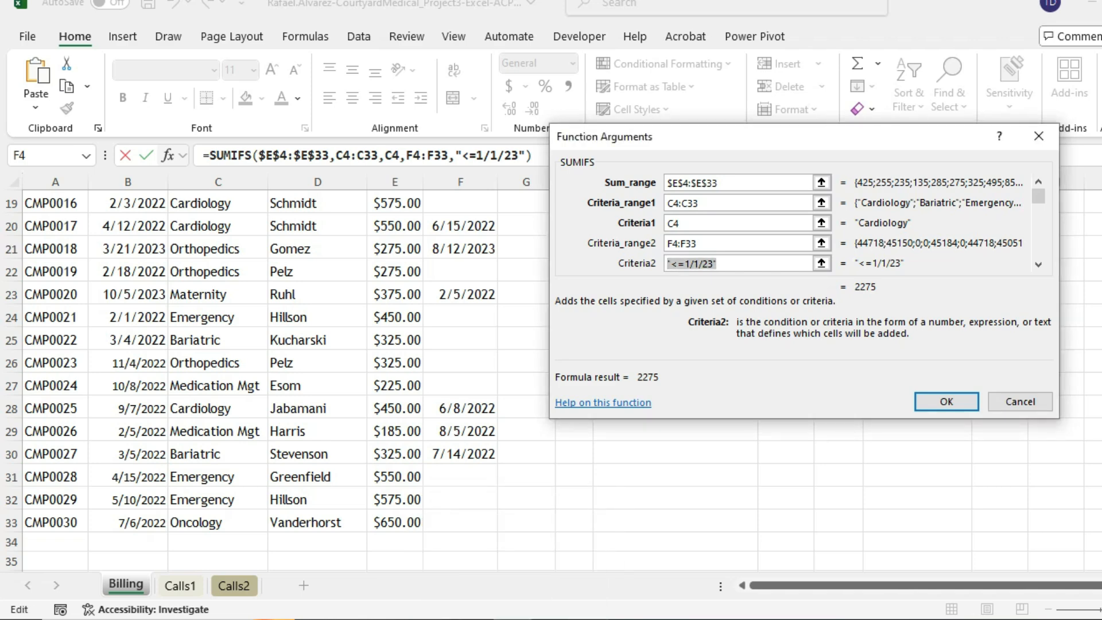
{"action": "key", "text": "BackSpace"}
{"action": "type", "text": ">"}
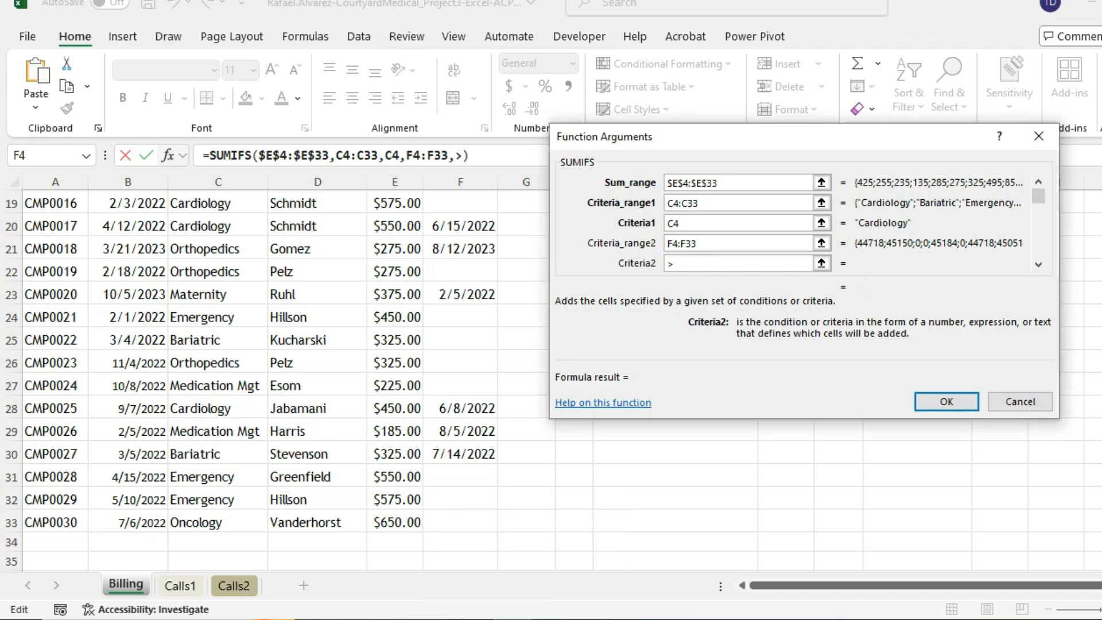
{"action": "type", "text": "2022"}
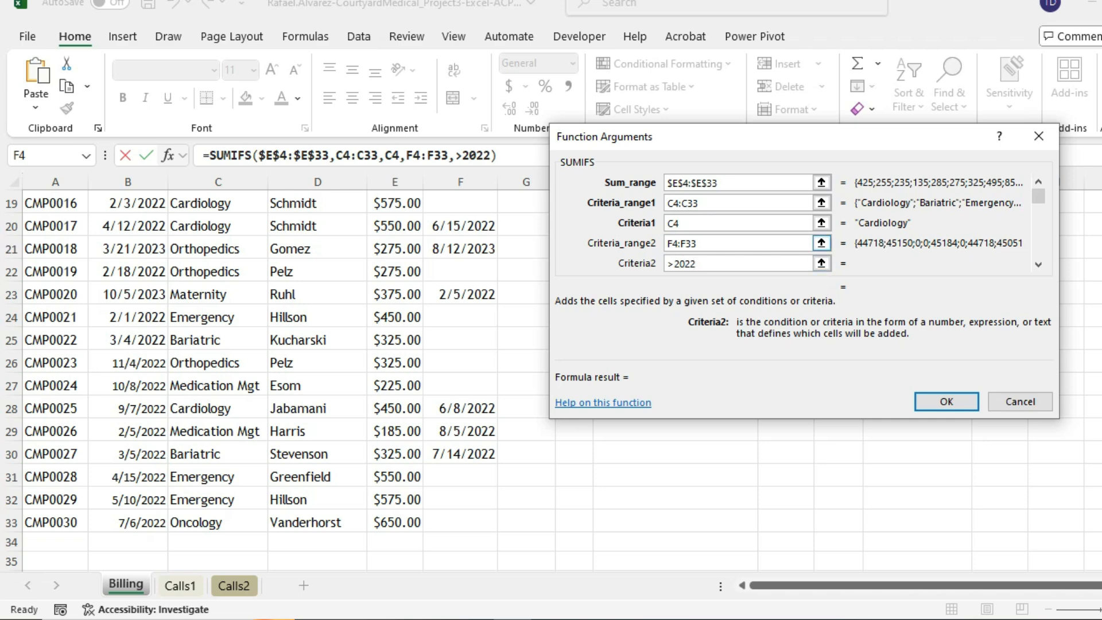
{"action": "key", "text": "Tab"}
{"action": "key", "text": "End"}
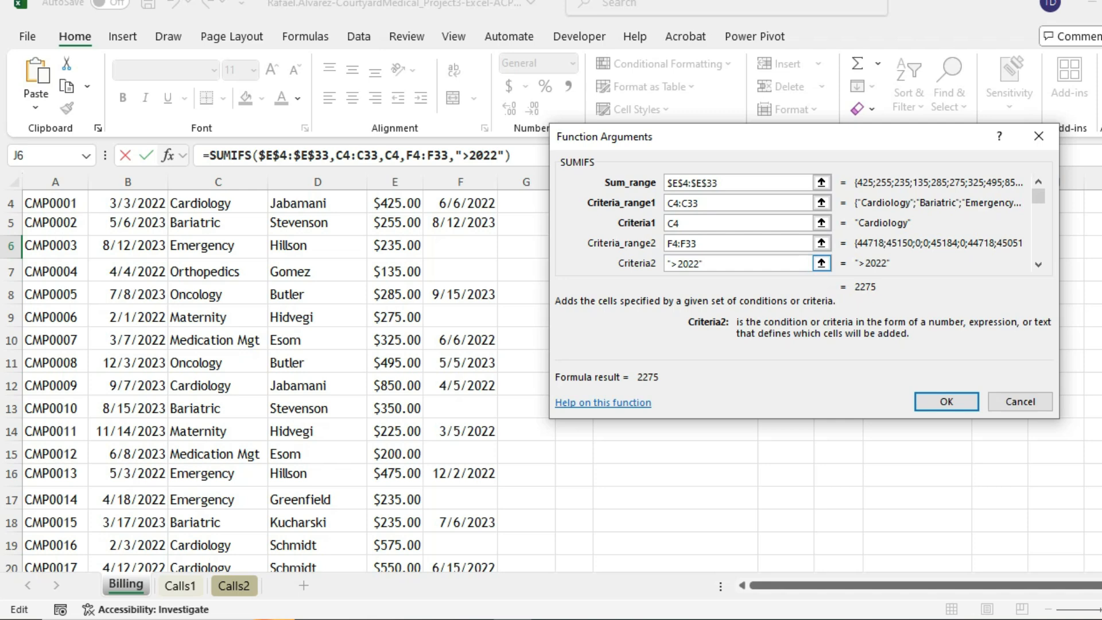
Recheck the PDF, set Criteria1 to "Cardiology" and Criteria2 to ">=1/1/23", and enter the SUMIFS formula in J6
{"action": "left_click", "coordinate": [979, 619]}
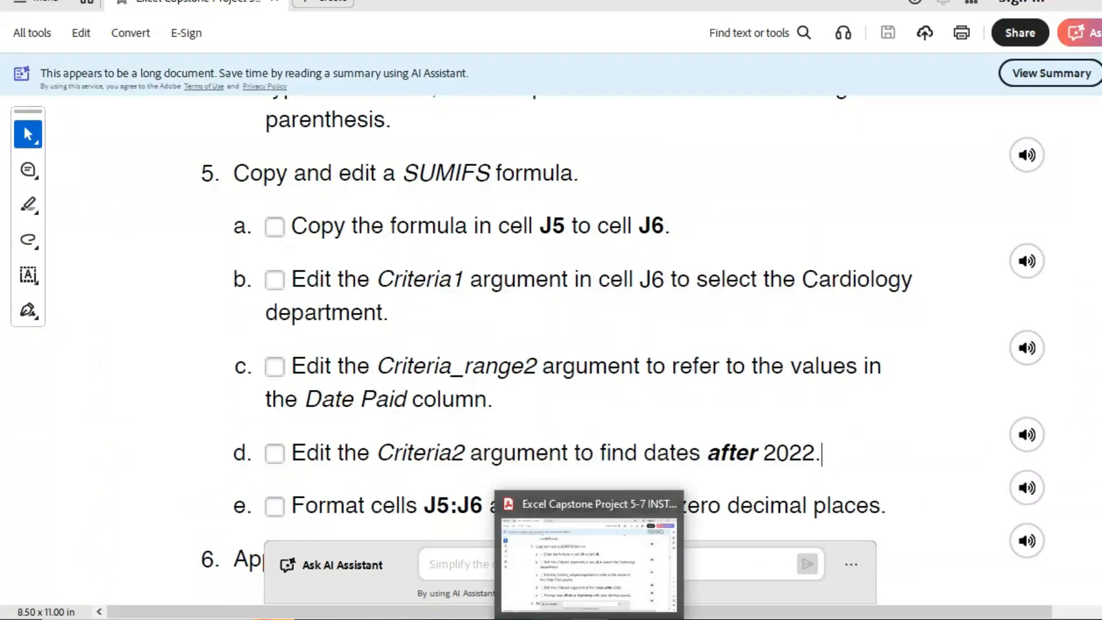
{"action": "left_click", "coordinate": [510, 550]}
{"action": "scroll", "coordinate": [275, 378], "scroll_direction": "up", "scroll_amount": 6}
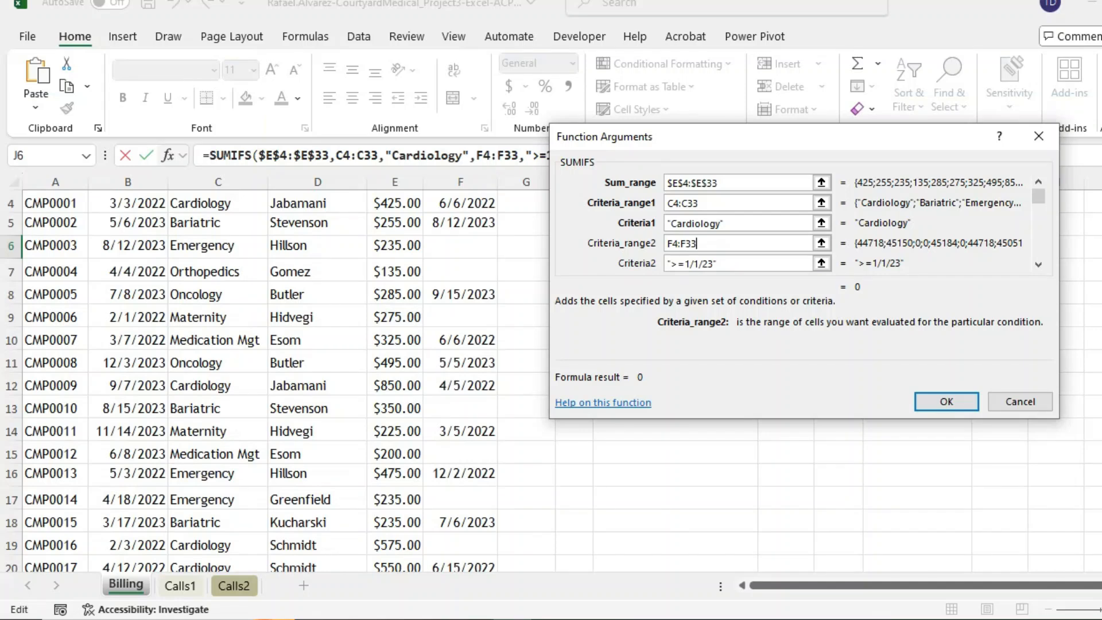
{"action": "left_click", "coordinate": [792, 263]}
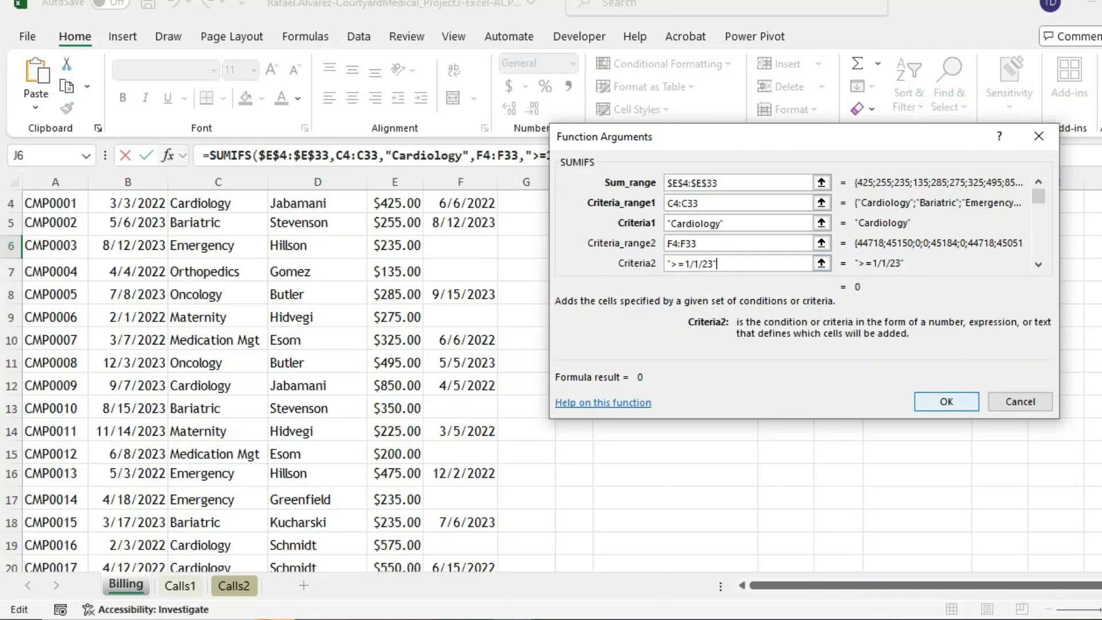
{"action": "key", "text": "Return"}
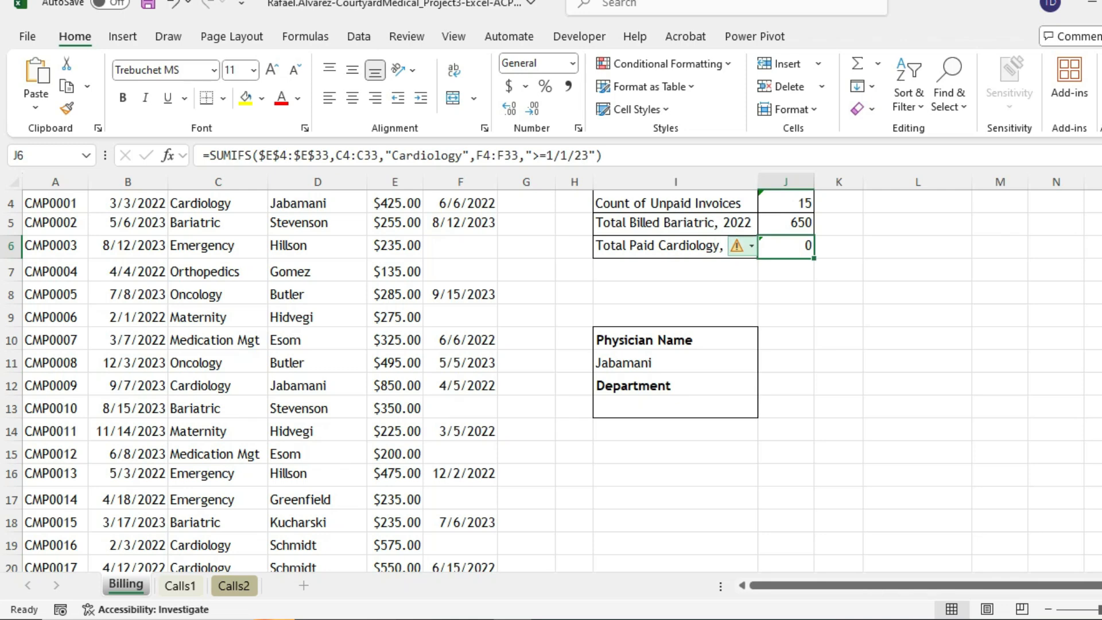
Save the workbook and format cells J5:J6 as Currency with zero decimal places
{"action": "left_click", "coordinate": [736, 246]}
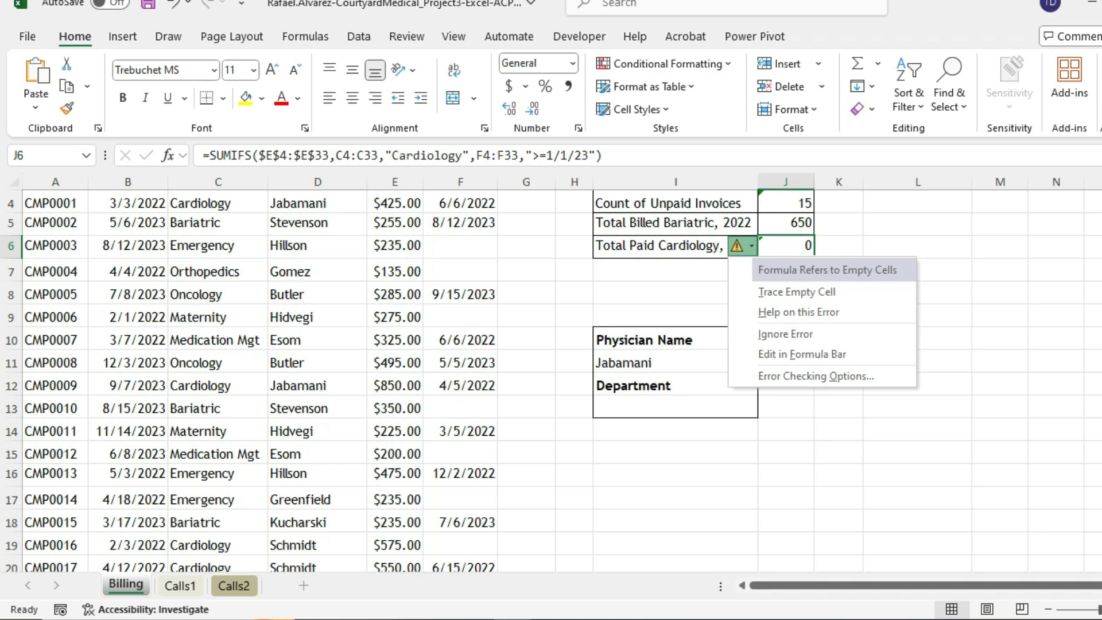
{"action": "key", "text": "Escape"}
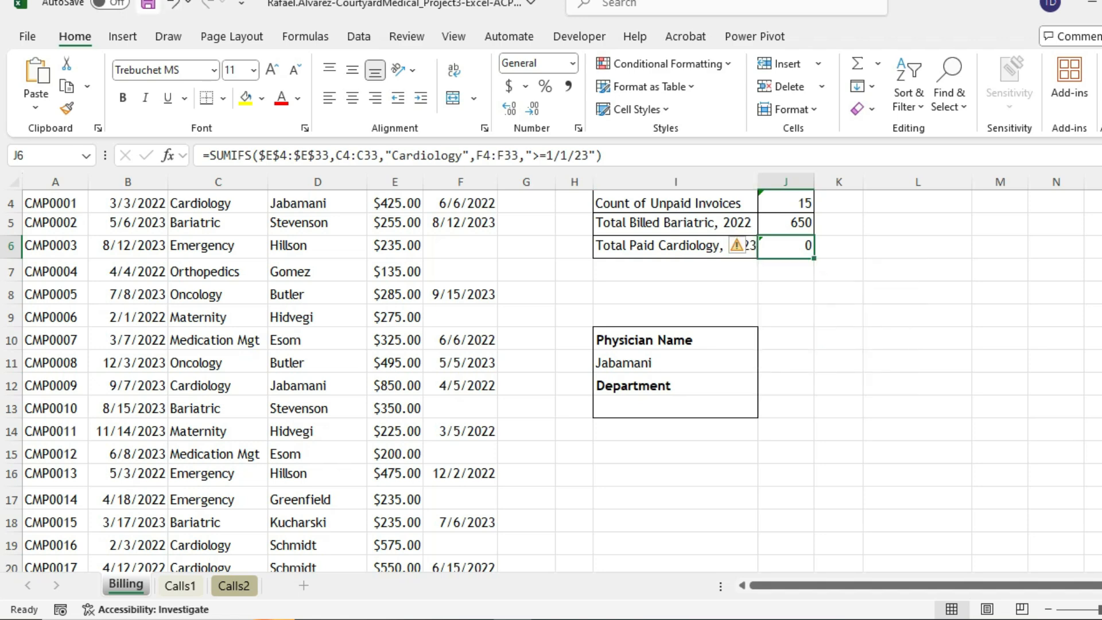
{"action": "key", "text": "ctrl+s"}
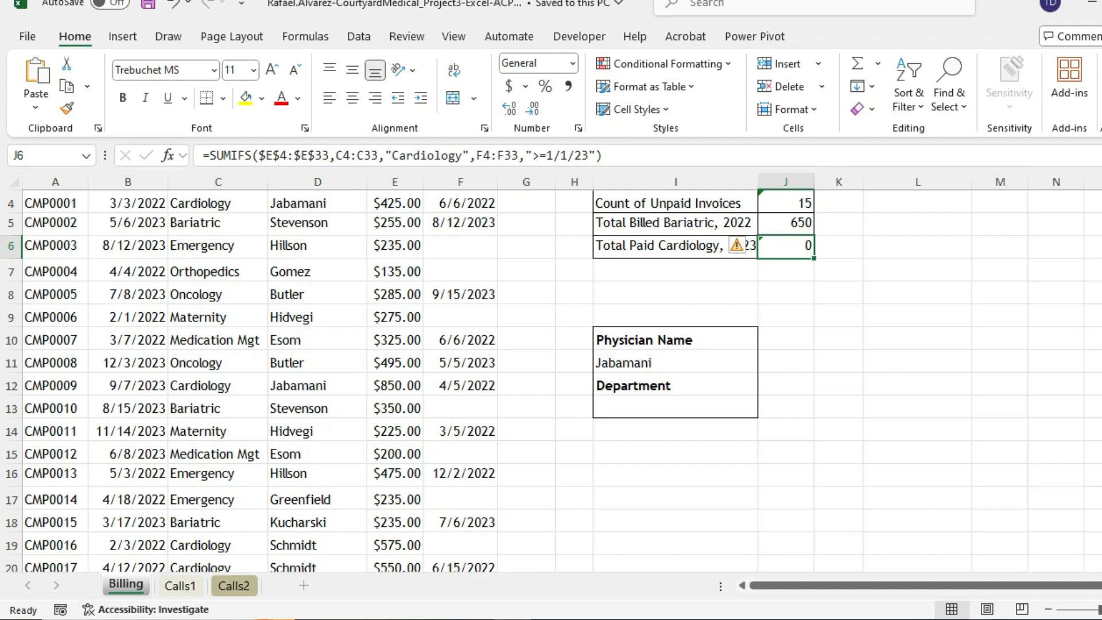
{"action": "left_click", "coordinate": [979, 619]}
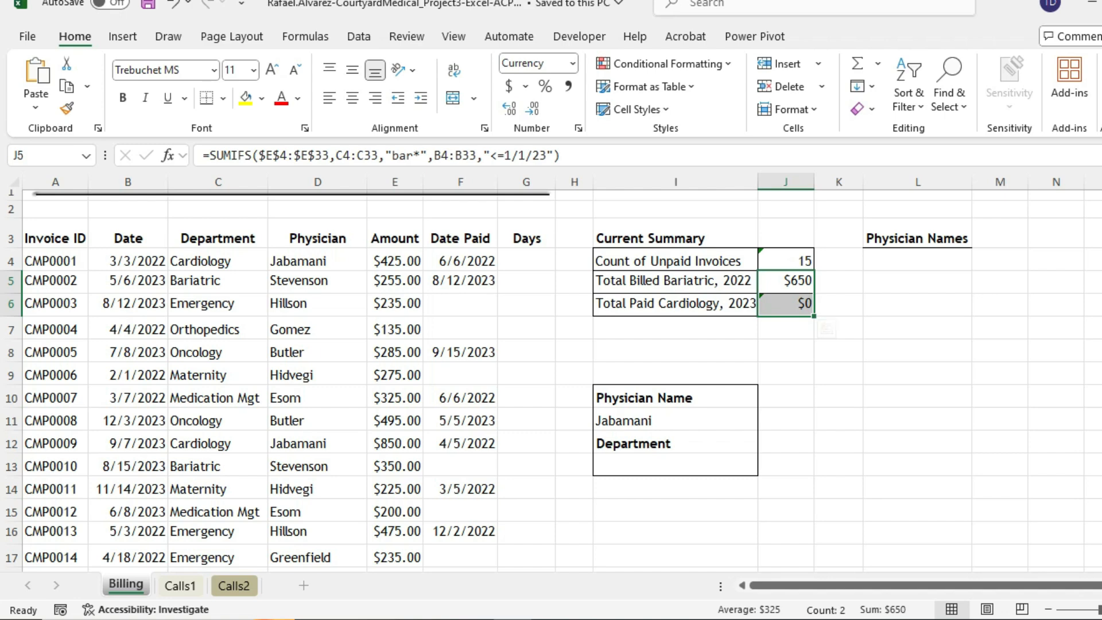
Merge and center the Current Summary heading across cells I3:J3
{"action": "left_click", "coordinate": [675, 236]}
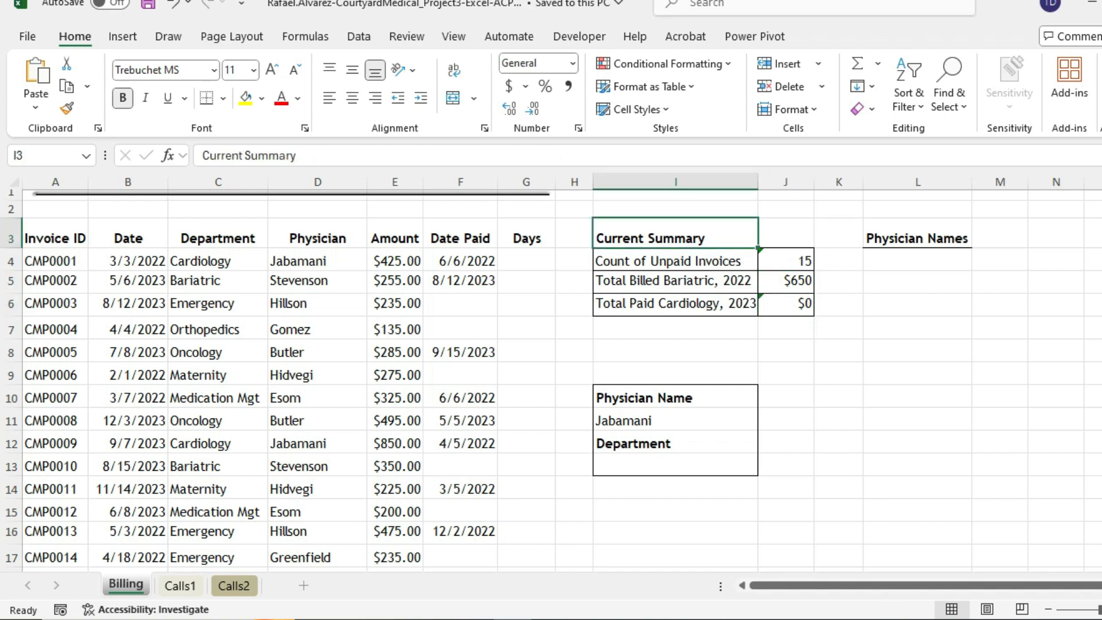
{"action": "key", "text": "shift+Right"}
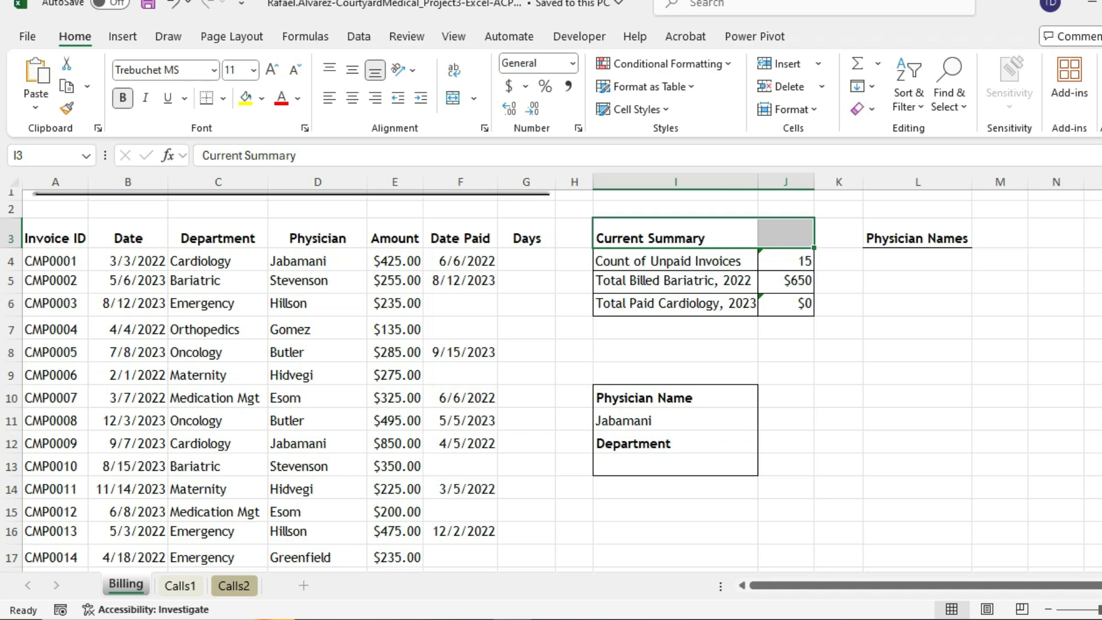
{"action": "left_click", "coordinate": [474, 97]}
{"action": "left_click", "coordinate": [511, 118]}
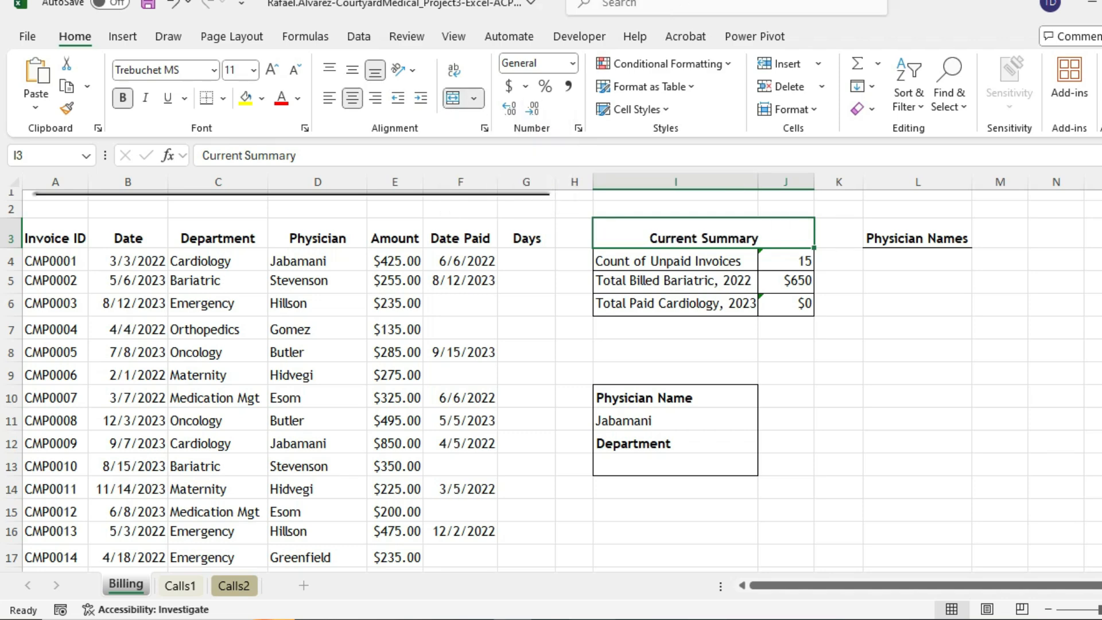
Check the PDF instruction and set the font size of the merged Current Summary heading to 16 pt
{"action": "key", "text": "alt+Tab"}
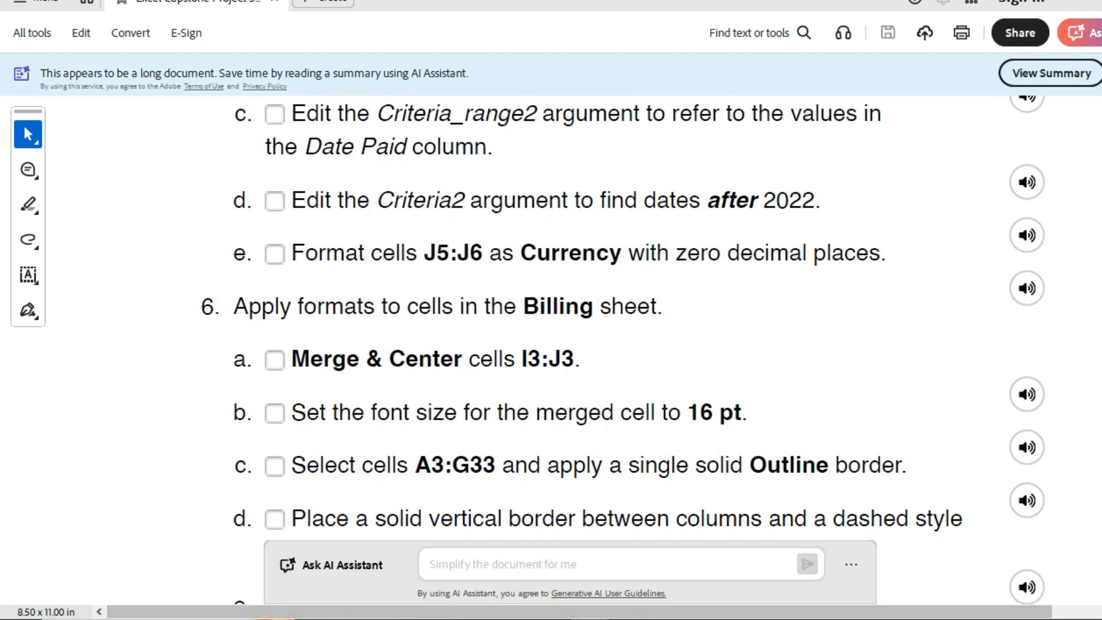
{"action": "key", "text": "alt+Tab"}
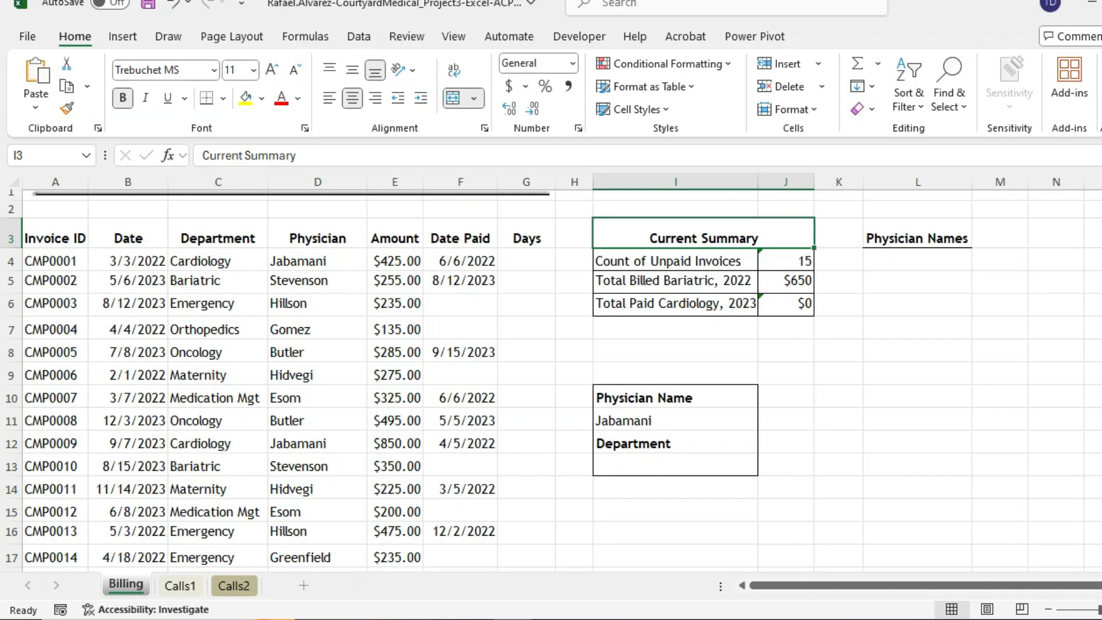
{"action": "left_click", "coordinate": [253, 70]}
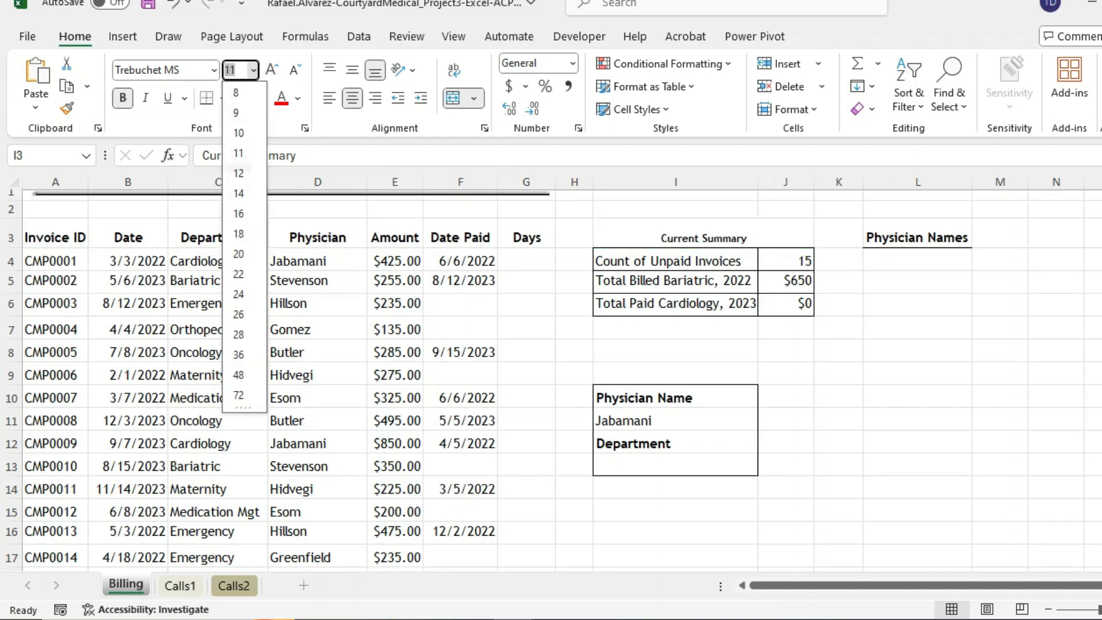
{"action": "left_click", "coordinate": [238, 213]}
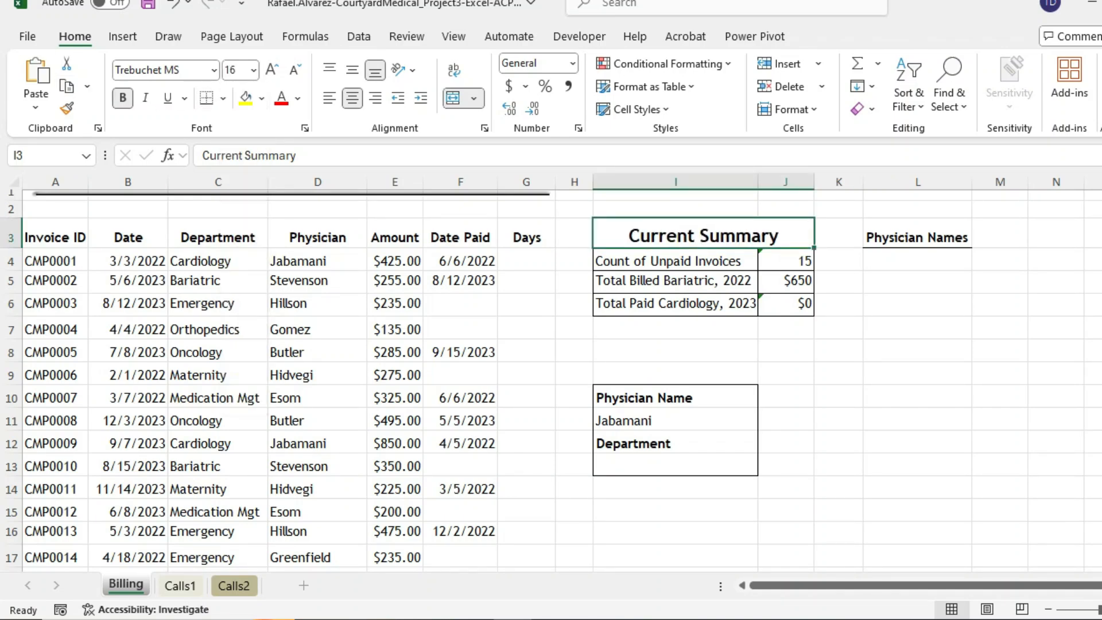
Review the border instructions in the PDF and select cells A3:G33 on the Billing sheet
{"action": "key", "text": "alt+Tab"}
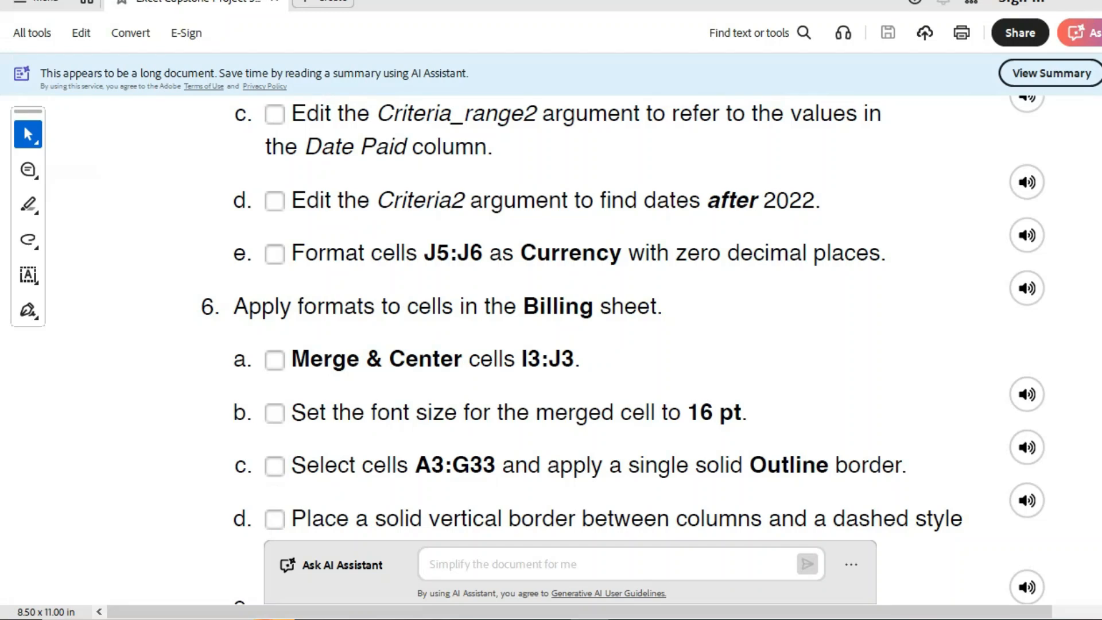
{"action": "scroll", "coordinate": [623, 349], "scroll_direction": "down", "scroll_amount": 1}
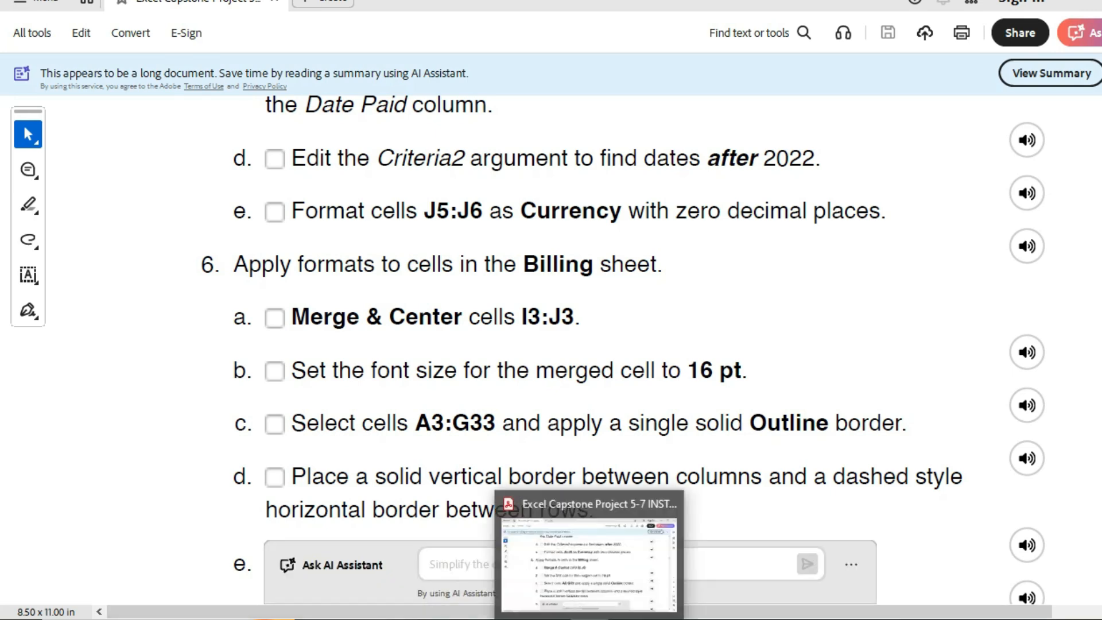
{"action": "left_click", "coordinate": [588, 619]}
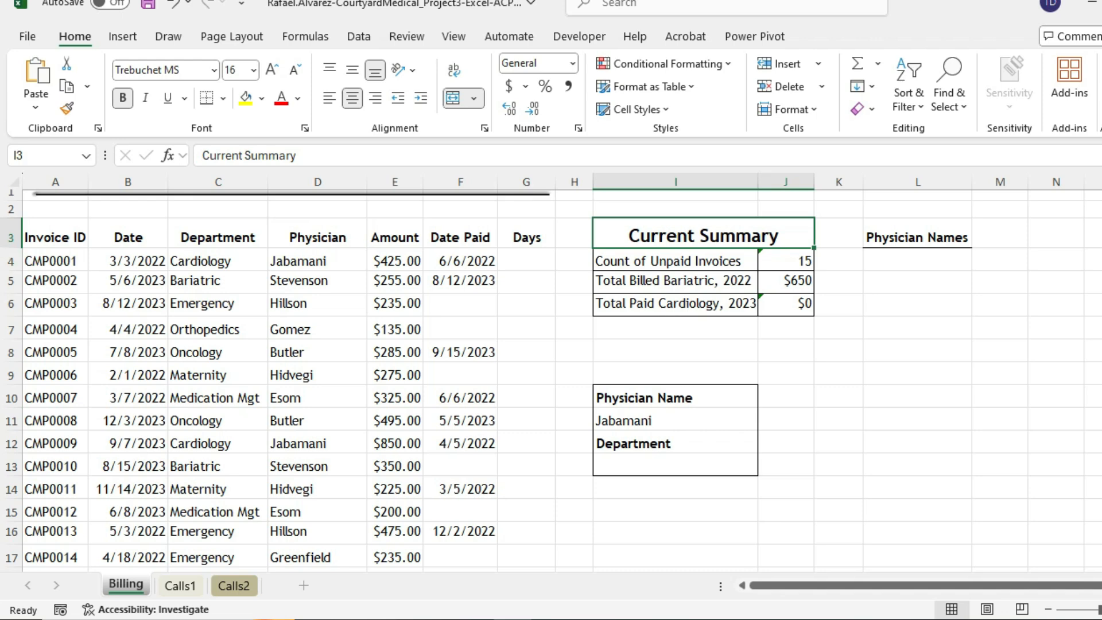
{"action": "left_click", "coordinate": [55, 236]}
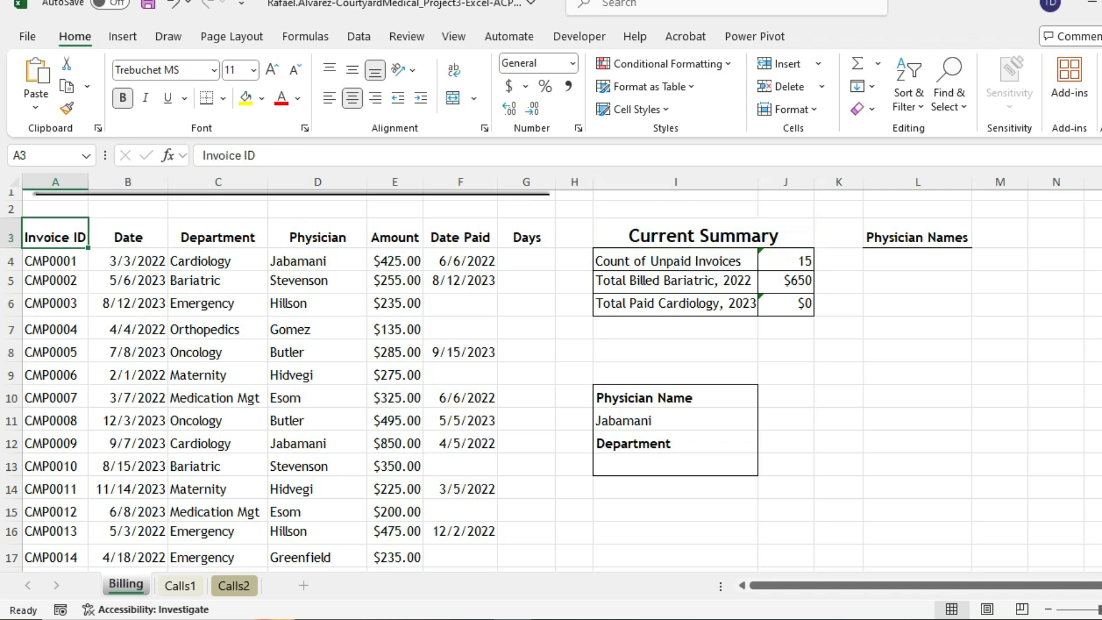
{"action": "left_click_drag", "start_coordinate": [55, 236], "coordinate": [553, 536]}
{"action": "left_click", "coordinate": [591, 618]}
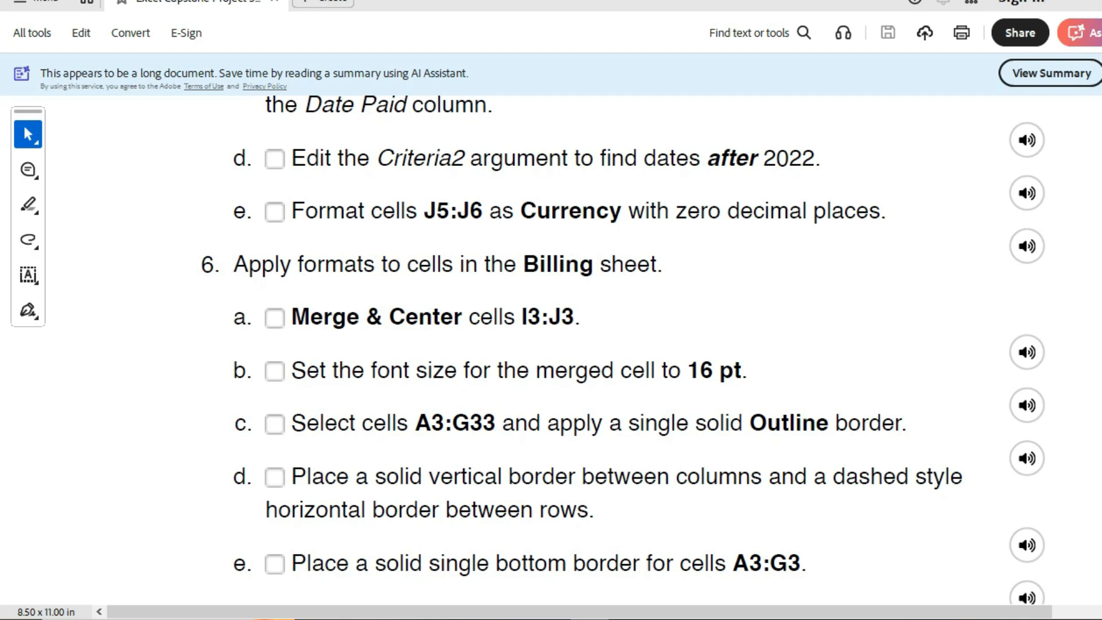
{"action": "mouse_move", "coordinate": [592, 619]}
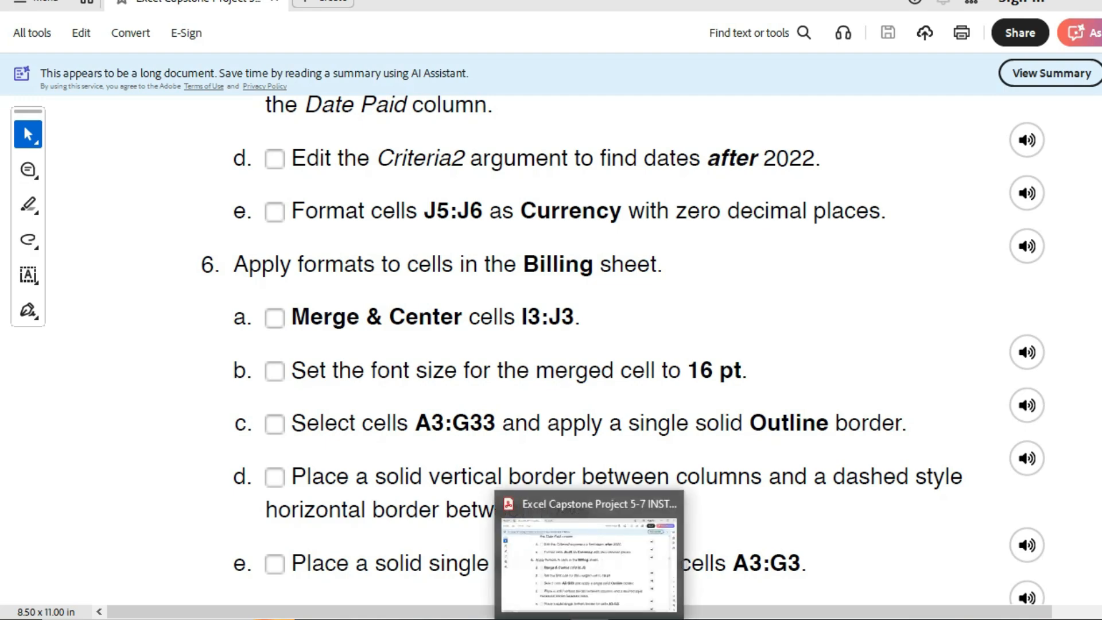
{"action": "left_click", "coordinate": [567, 539]}
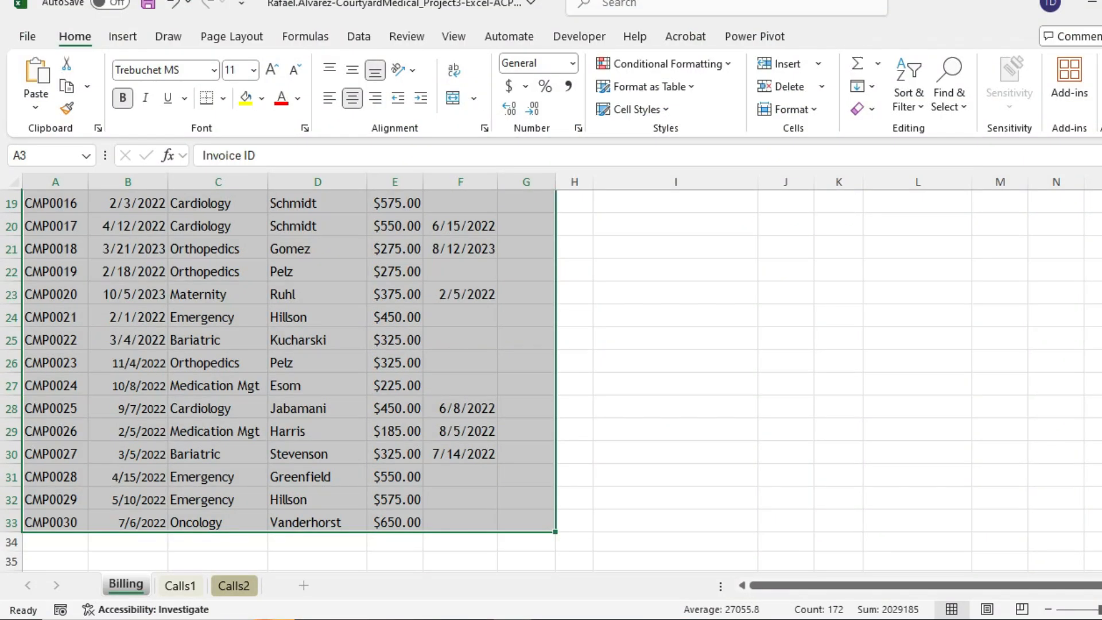
{"action": "left_click", "coordinate": [223, 98]}
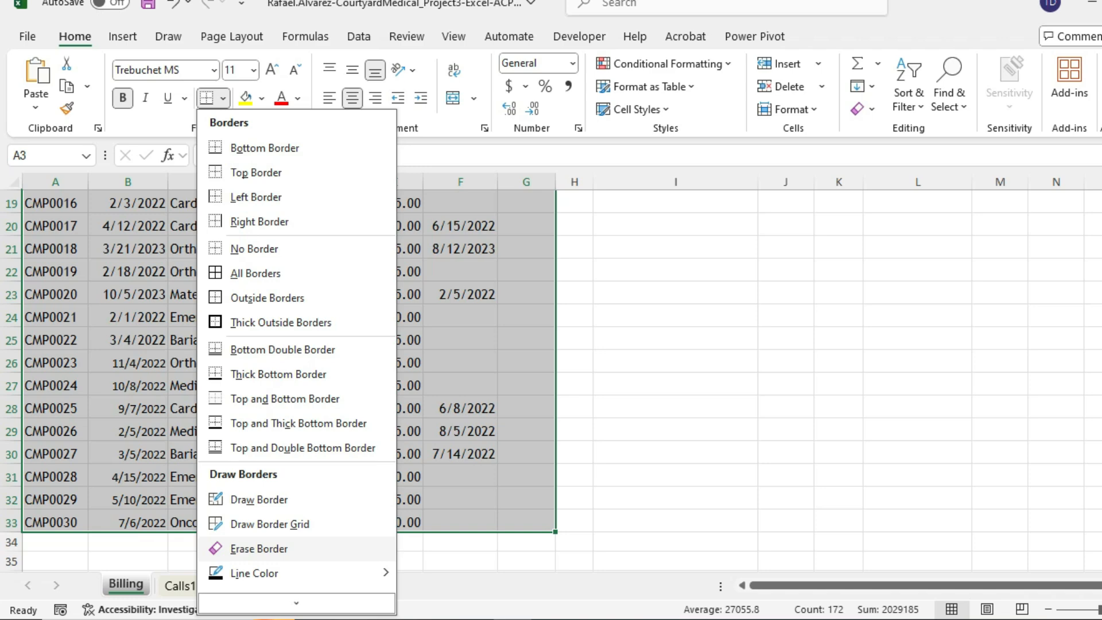
{"action": "scroll", "coordinate": [258, 548], "scroll_direction": "down", "scroll_amount": 1}
{"action": "mouse_move", "coordinate": [258, 549]}
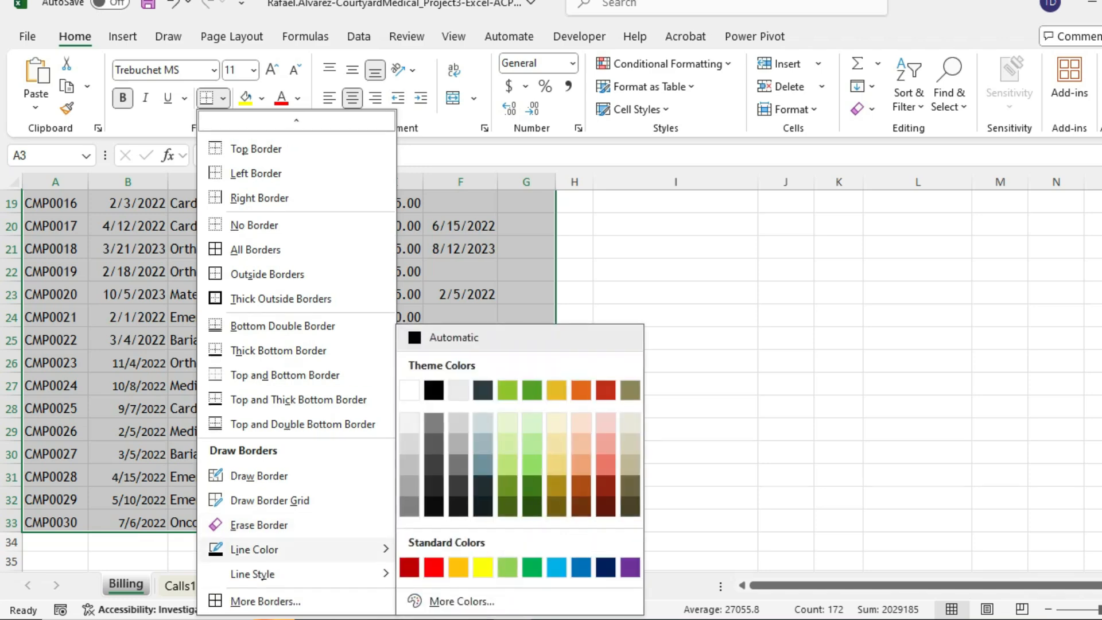
{"action": "mouse_move", "coordinate": [252, 574]}
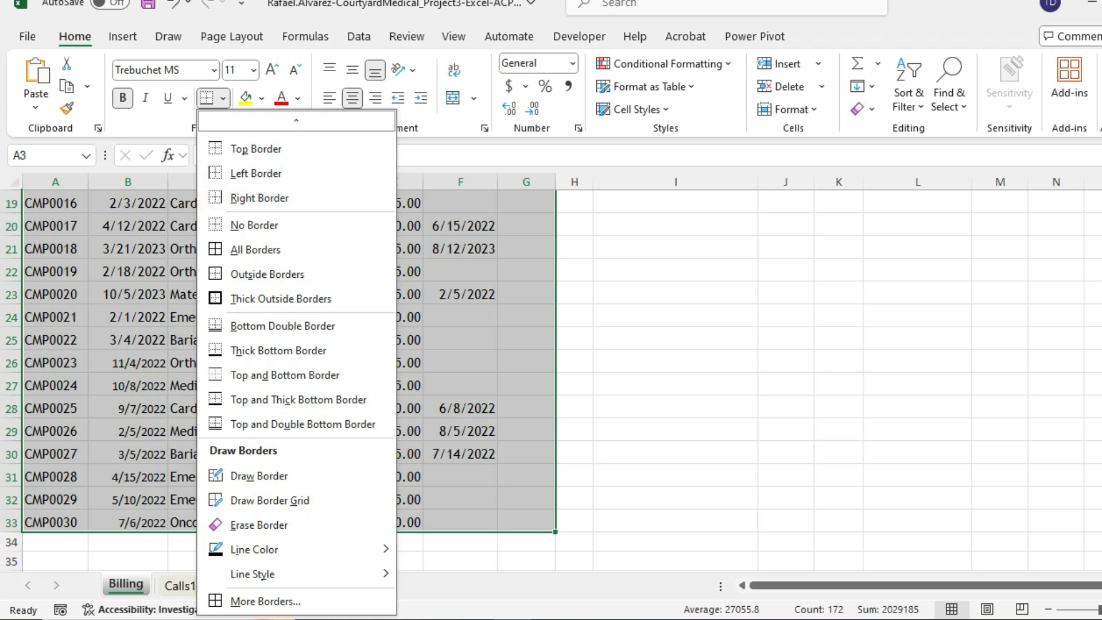
{"action": "left_click", "coordinate": [979, 619]}
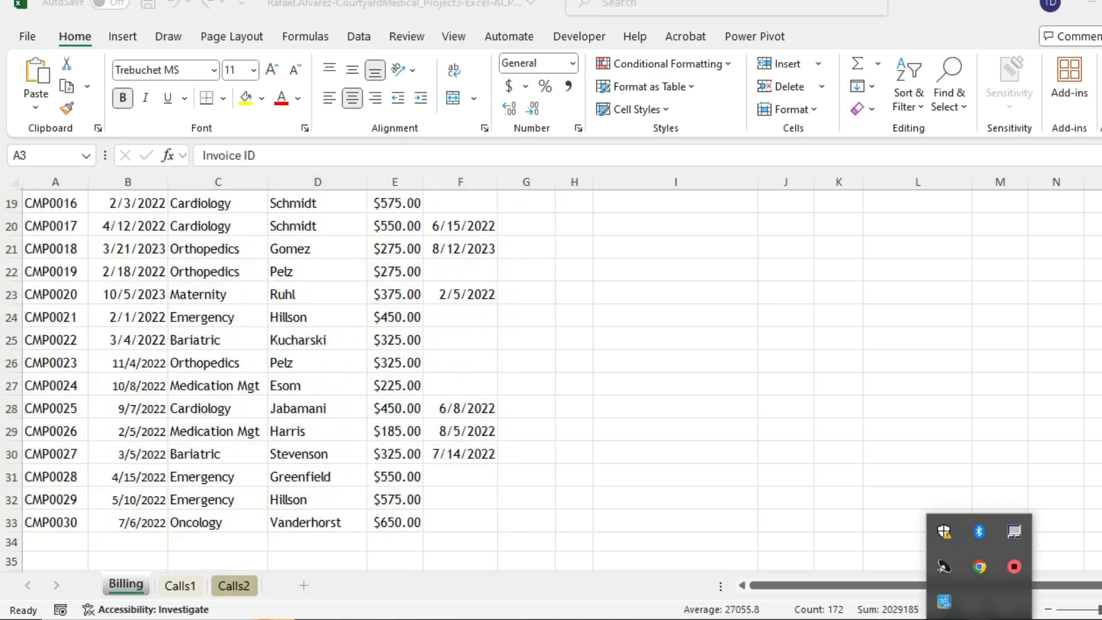
{"action": "left_click", "coordinate": [979, 618]}
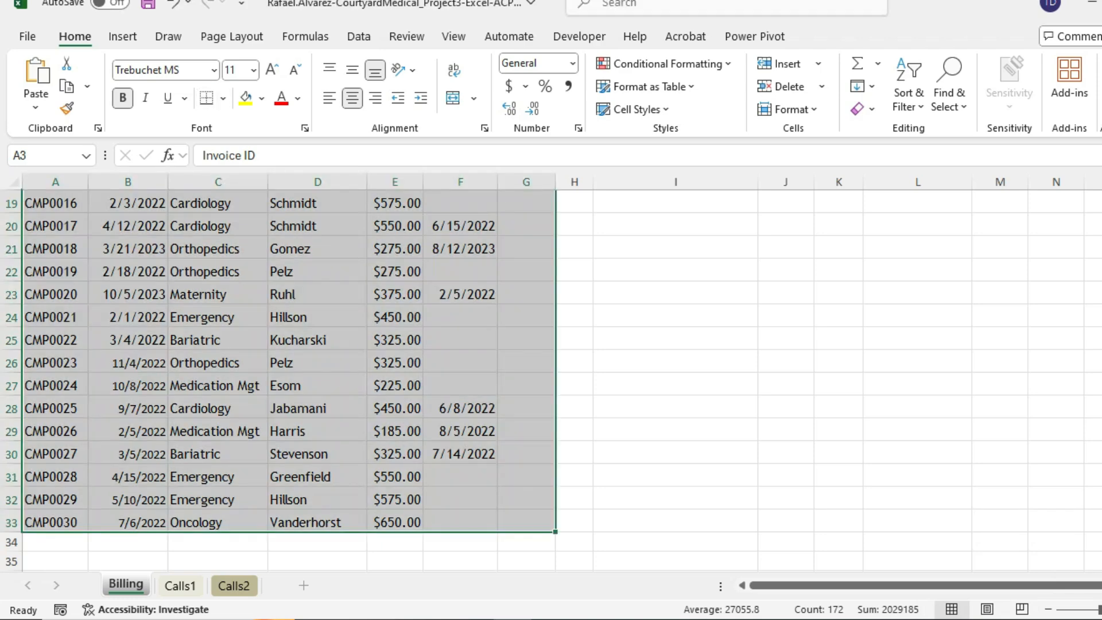
Apply a single solid outline border around cells A3:G33 and inspect the outlined range
{"action": "left_click", "coordinate": [223, 97]}
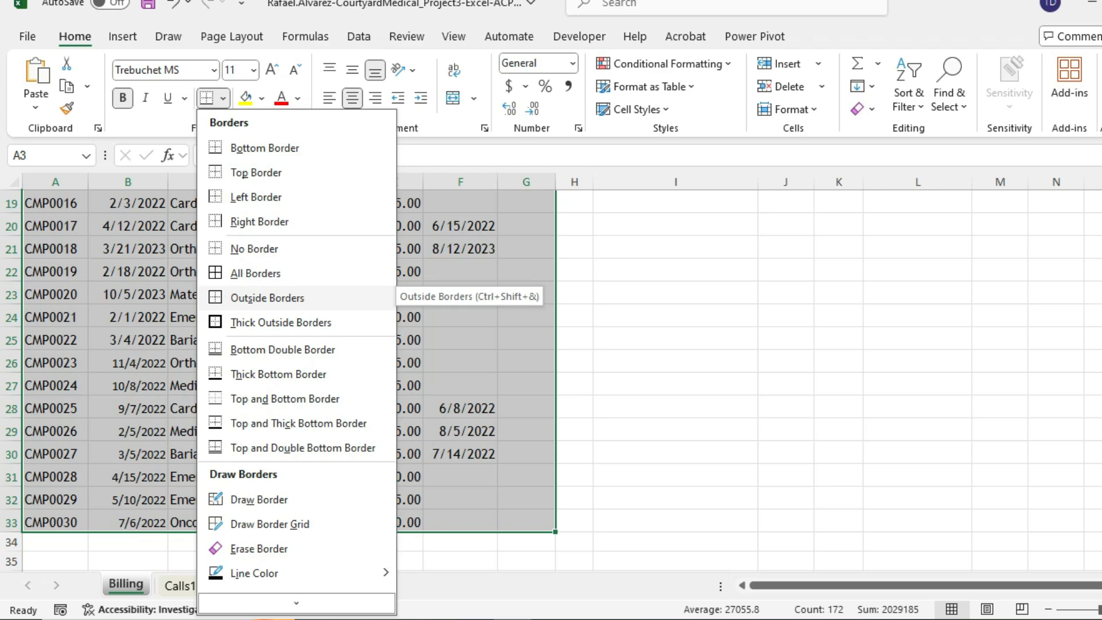
{"action": "left_click", "coordinate": [267, 298]}
{"action": "scroll", "coordinate": [267, 297], "scroll_direction": "up", "scroll_amount": 6}
{"action": "scroll", "coordinate": [574, 333], "scroll_direction": "down", "scroll_amount": 3}
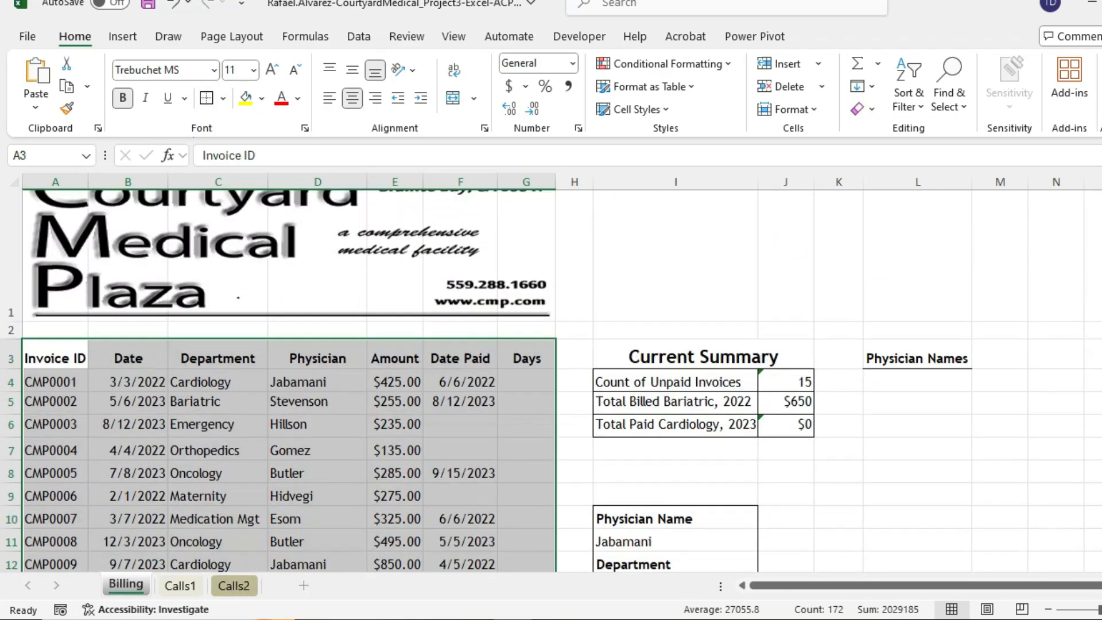
{"action": "left_click", "coordinate": [574, 333]}
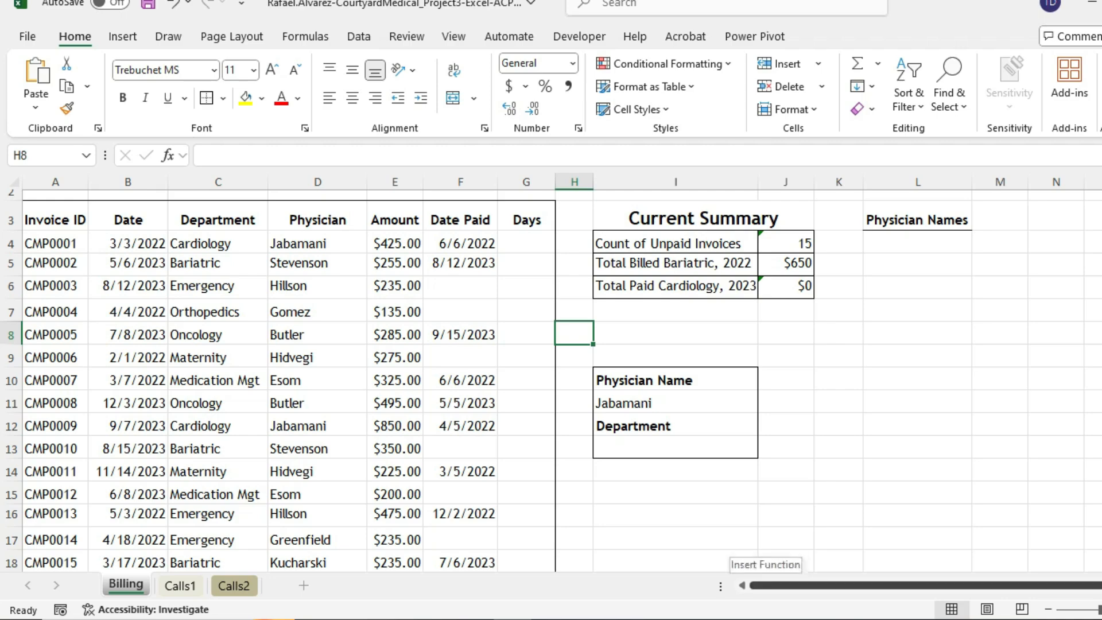
{"action": "scroll", "coordinate": [551, 379], "scroll_direction": "down", "scroll_amount": 5}
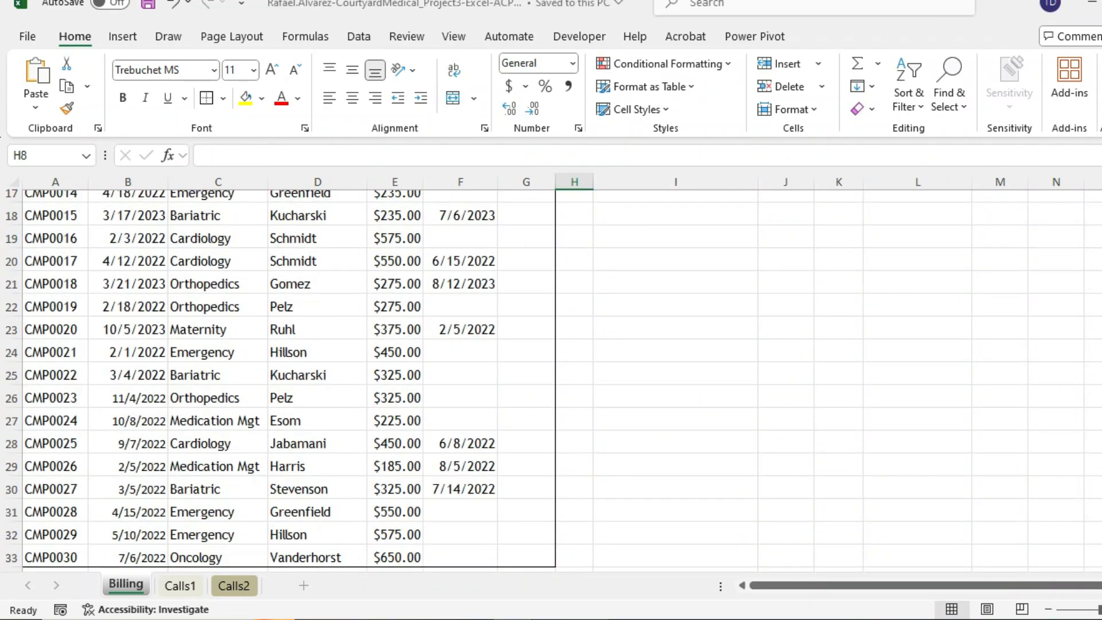
Read the PDF instruction about the borders between columns and rows, then return to the Billing sheet
{"action": "key", "text": "alt+Tab"}
{"action": "scroll", "coordinate": [623, 324], "scroll_direction": "down", "scroll_amount": 3}
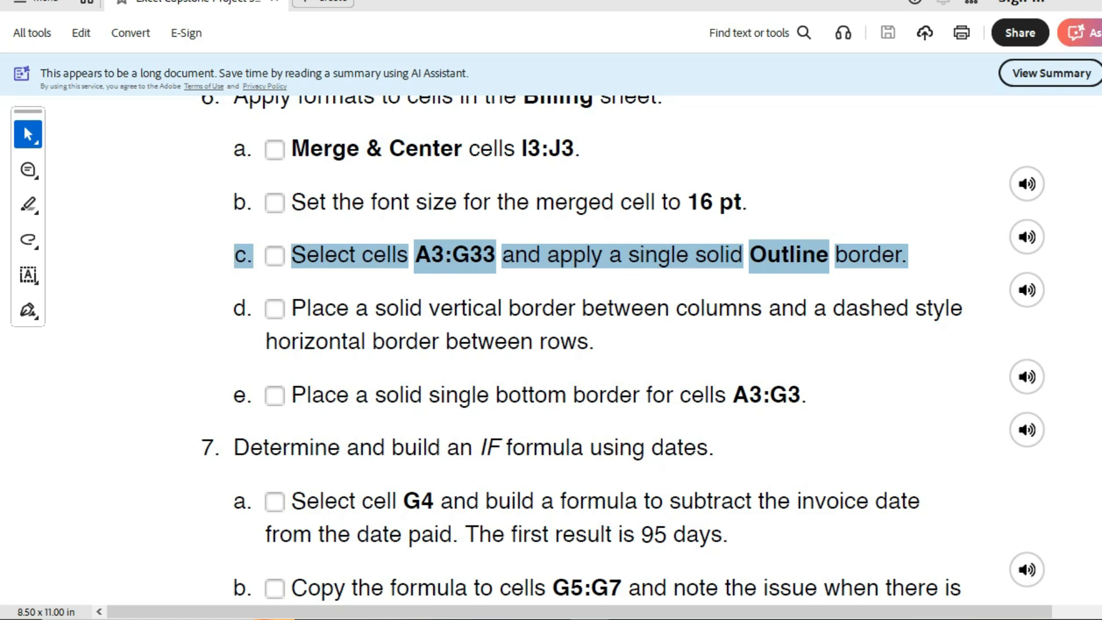
{"action": "left_click_drag", "start_coordinate": [292, 308], "coordinate": [595, 342]}
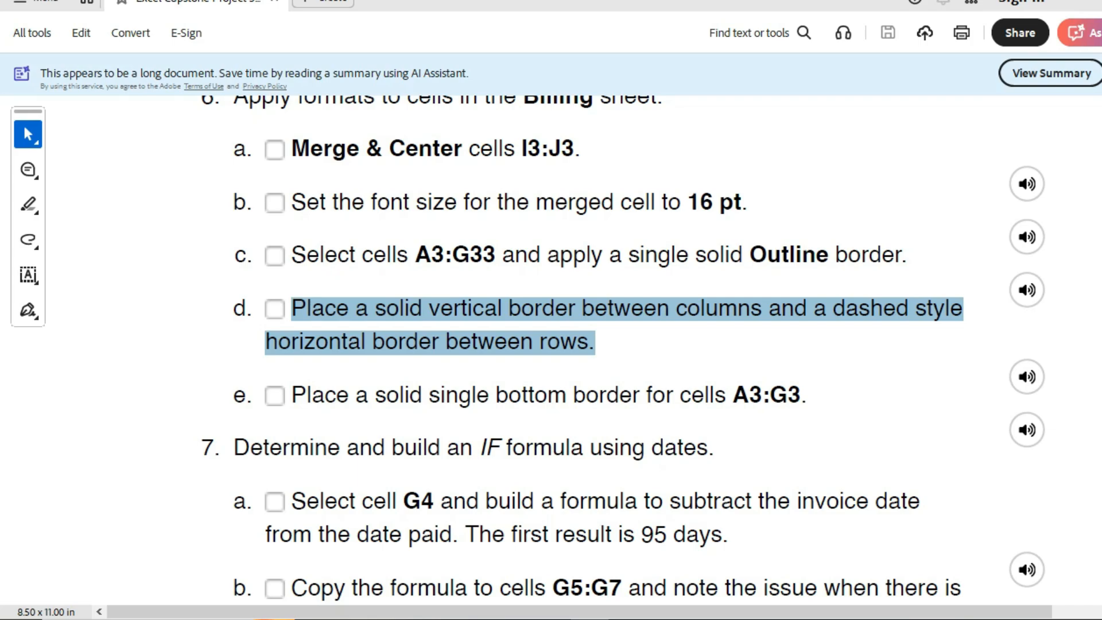
{"action": "left_click", "coordinate": [511, 618]}
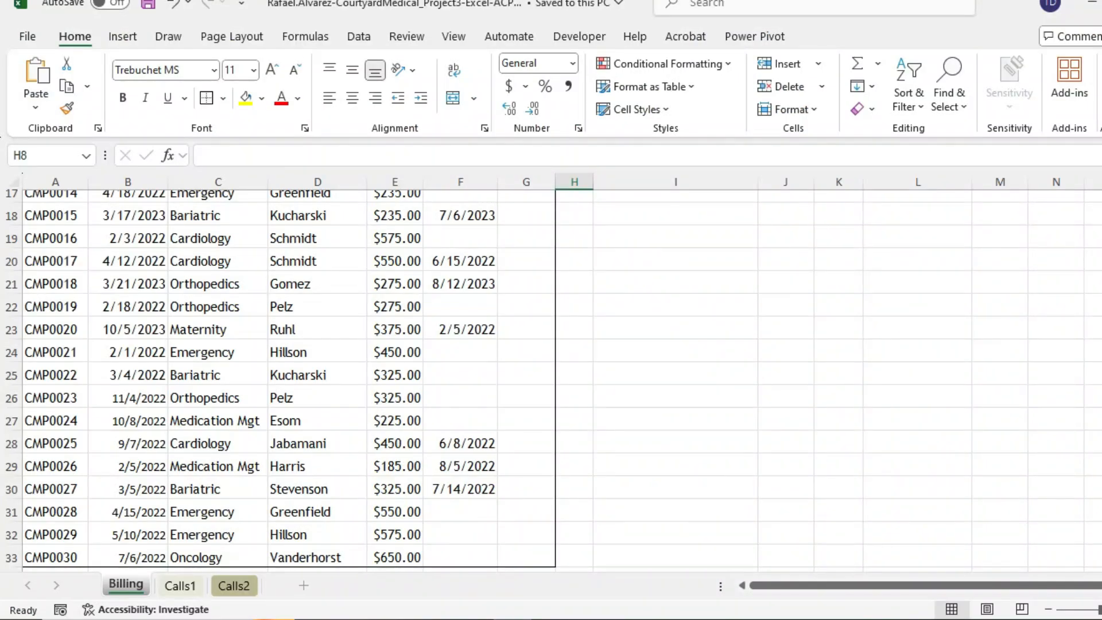
{"action": "left_click", "coordinate": [223, 98]}
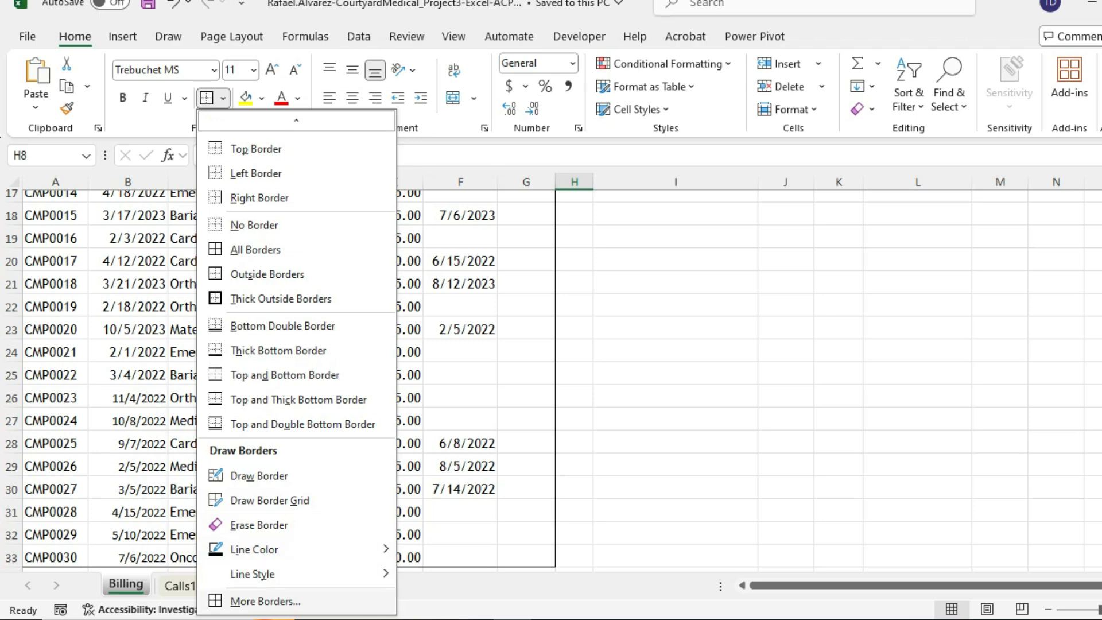
{"action": "left_click", "coordinate": [265, 600]}
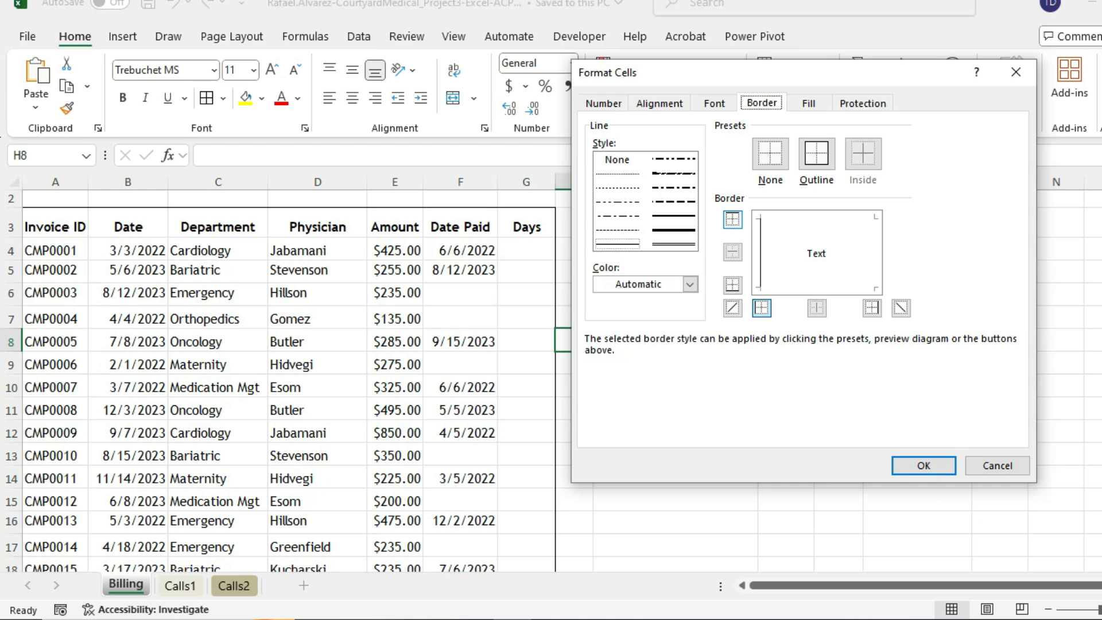
{"action": "left_click", "coordinate": [979, 619]}
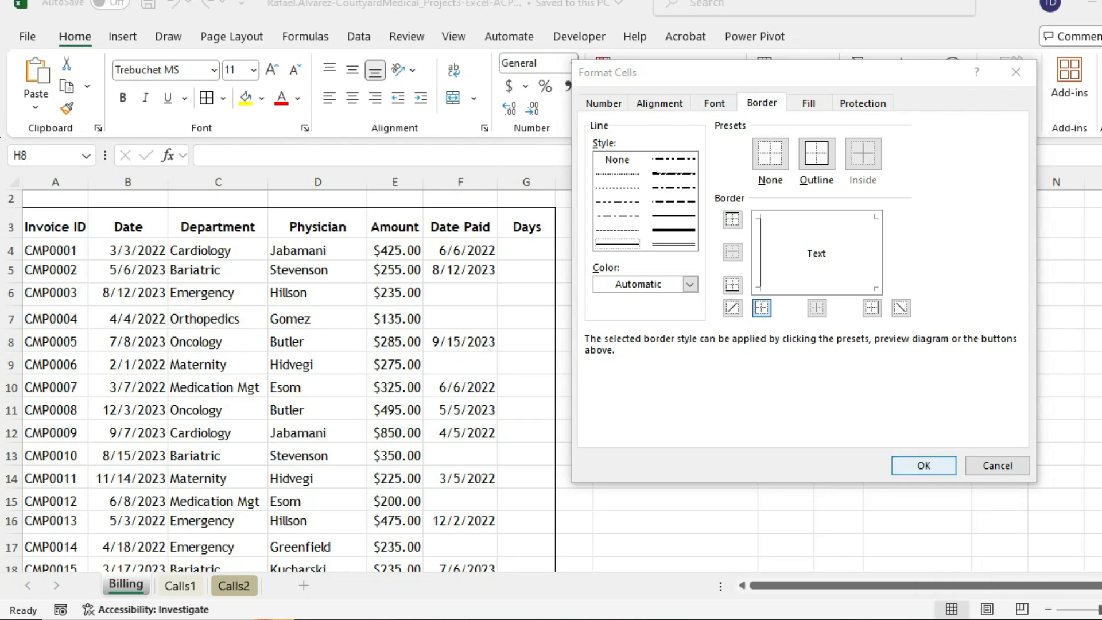
{"action": "key", "text": "Return"}
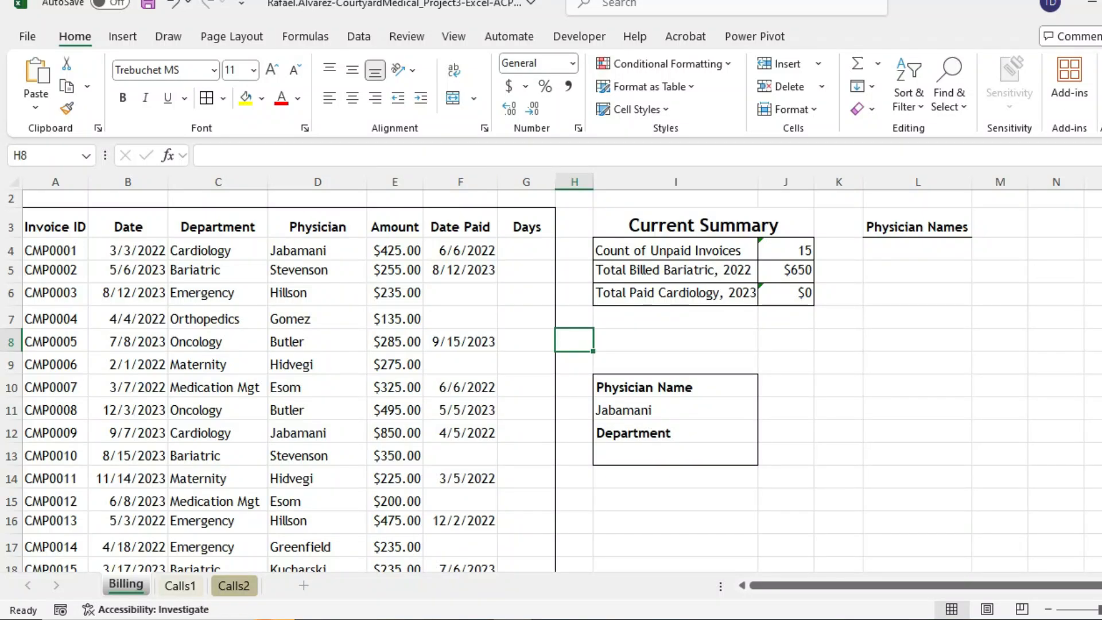
{"action": "left_click", "coordinate": [223, 98]}
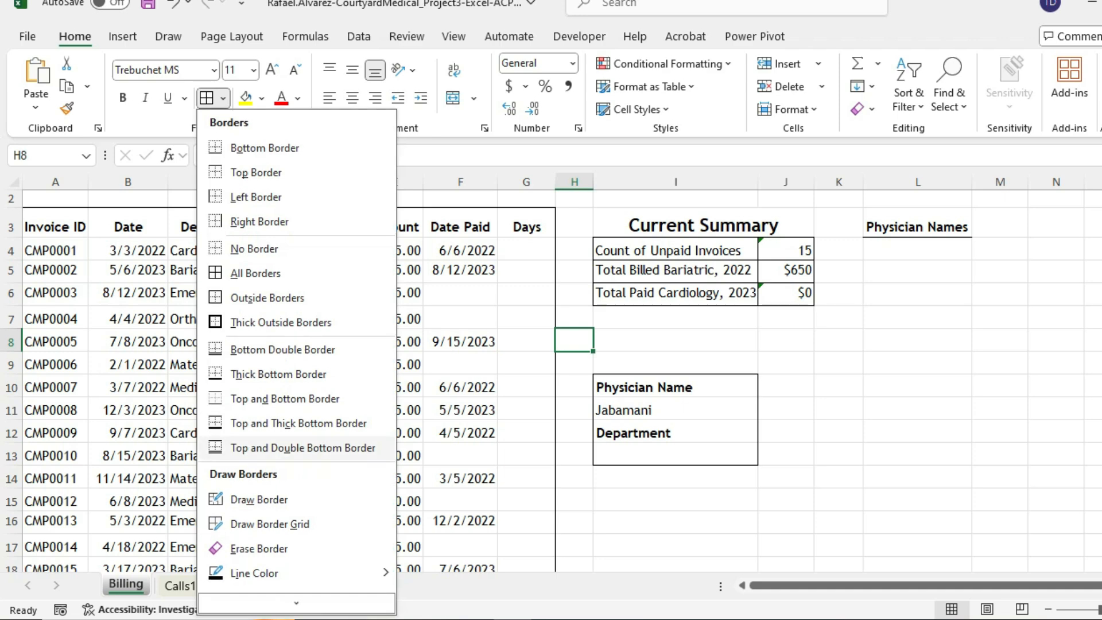
{"action": "mouse_move", "coordinate": [295, 600]}
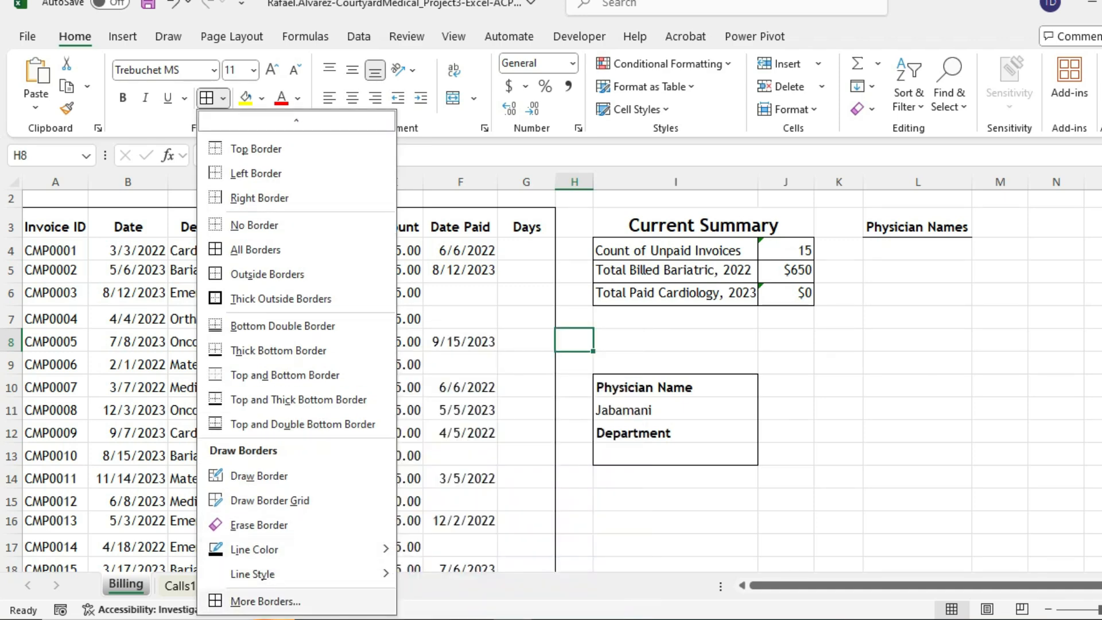
{"action": "left_click", "coordinate": [265, 601]}
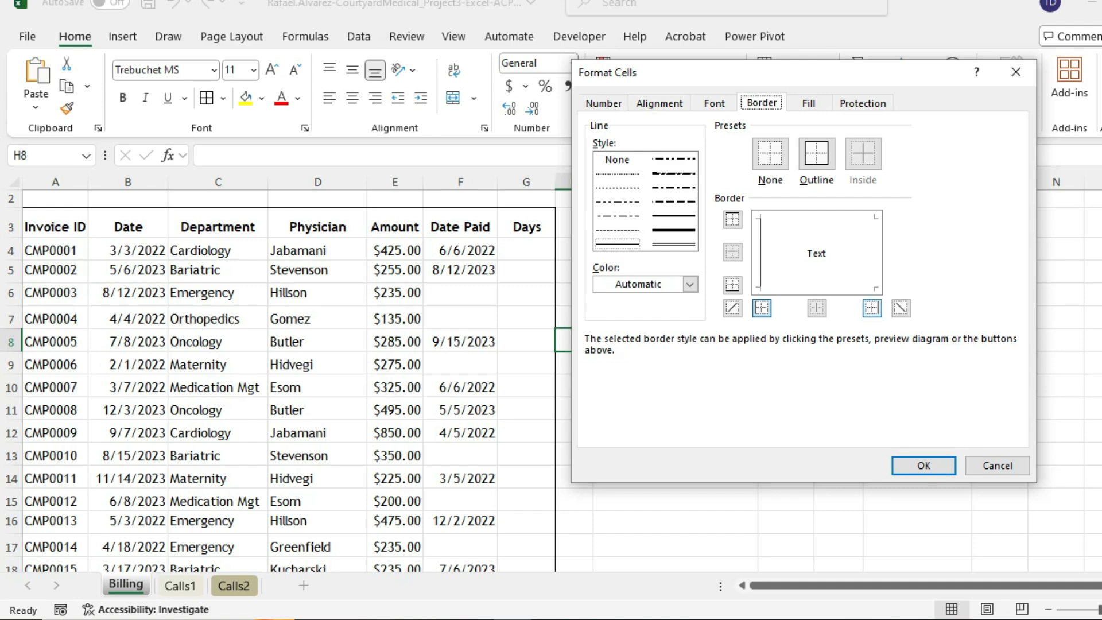
{"action": "left_click", "coordinate": [871, 308]}
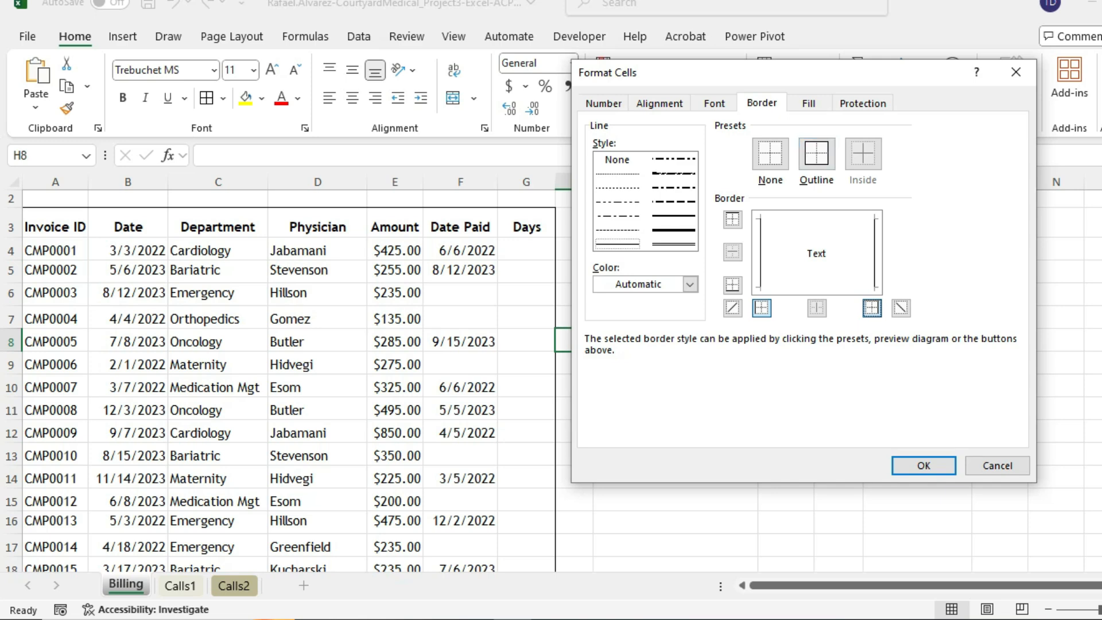
{"action": "left_click", "coordinate": [816, 154]}
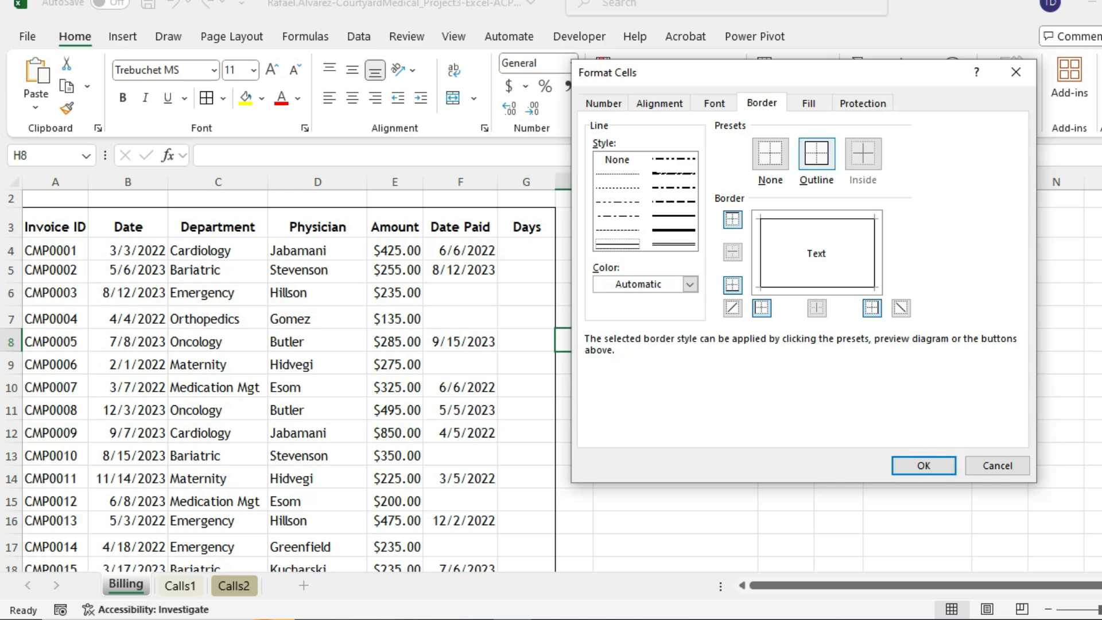
{"action": "left_click", "coordinate": [1016, 71]}
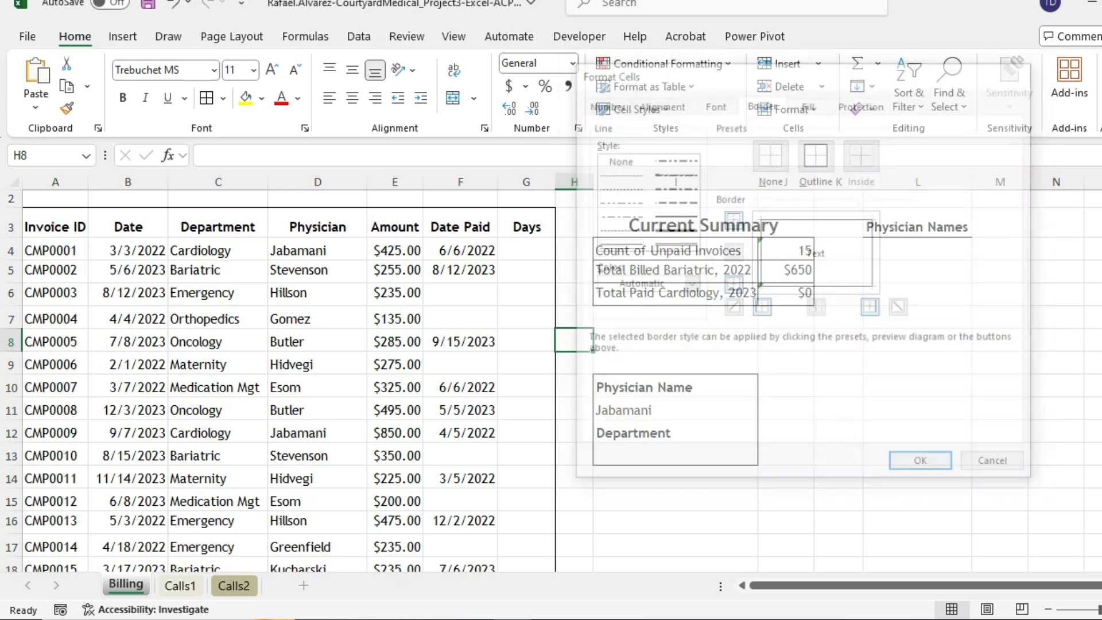
Add solid top, inner horizontal and bottom borders to cells A3:G33 on the Billing sheet in the Format Cells border settings
{"action": "left_click", "coordinate": [979, 619]}
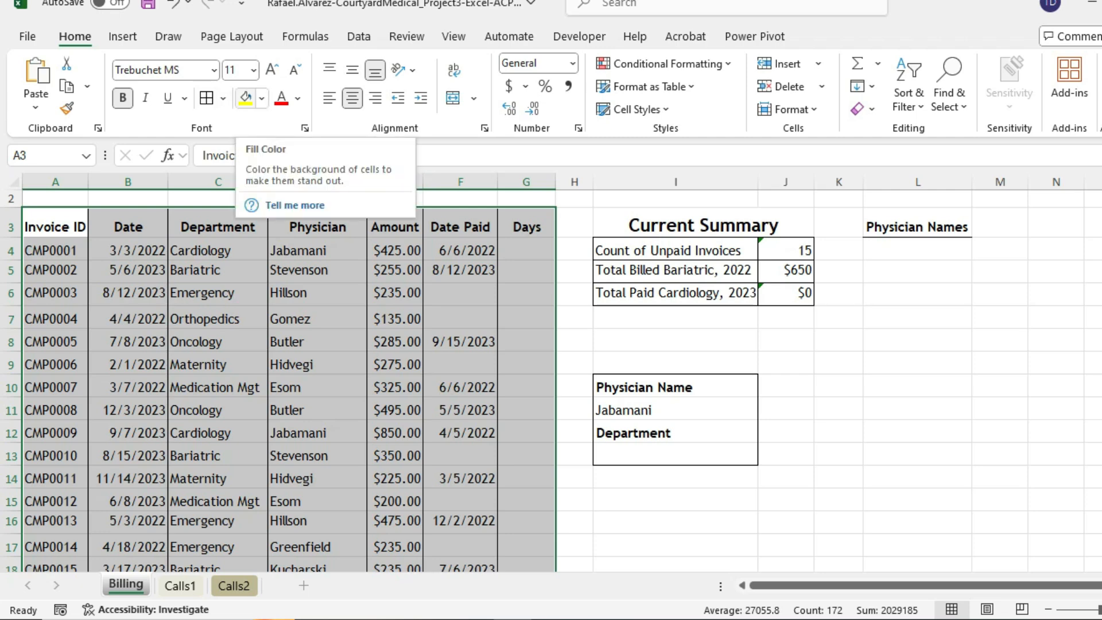
{"action": "left_click", "coordinate": [222, 98]}
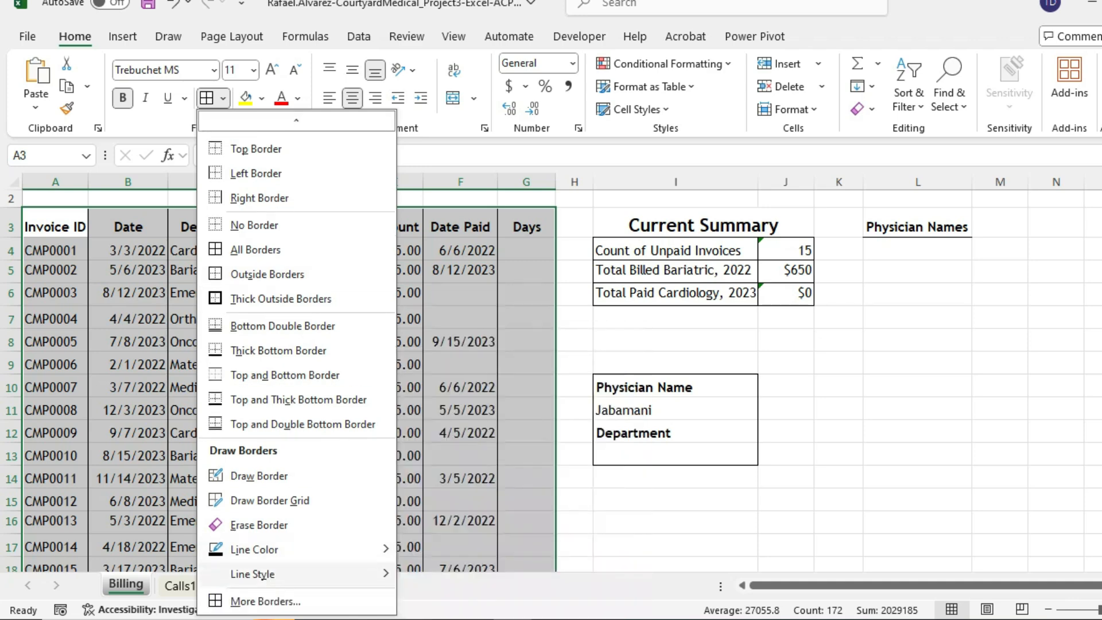
{"action": "left_click", "coordinate": [265, 600]}
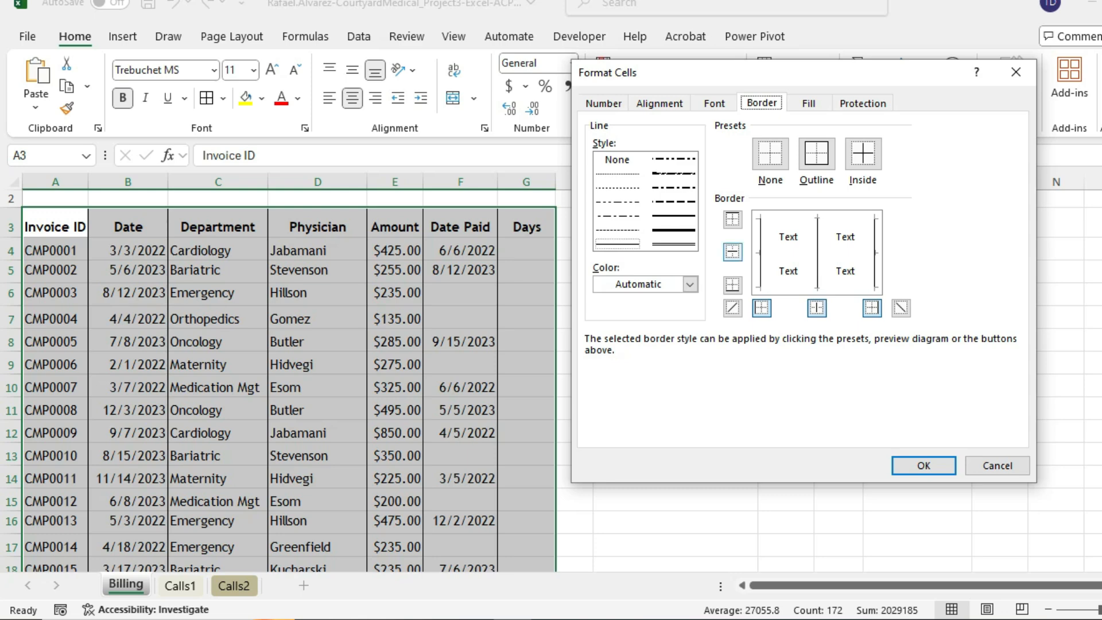
{"action": "left_click", "coordinate": [732, 251]}
{"action": "left_click", "coordinate": [732, 219]}
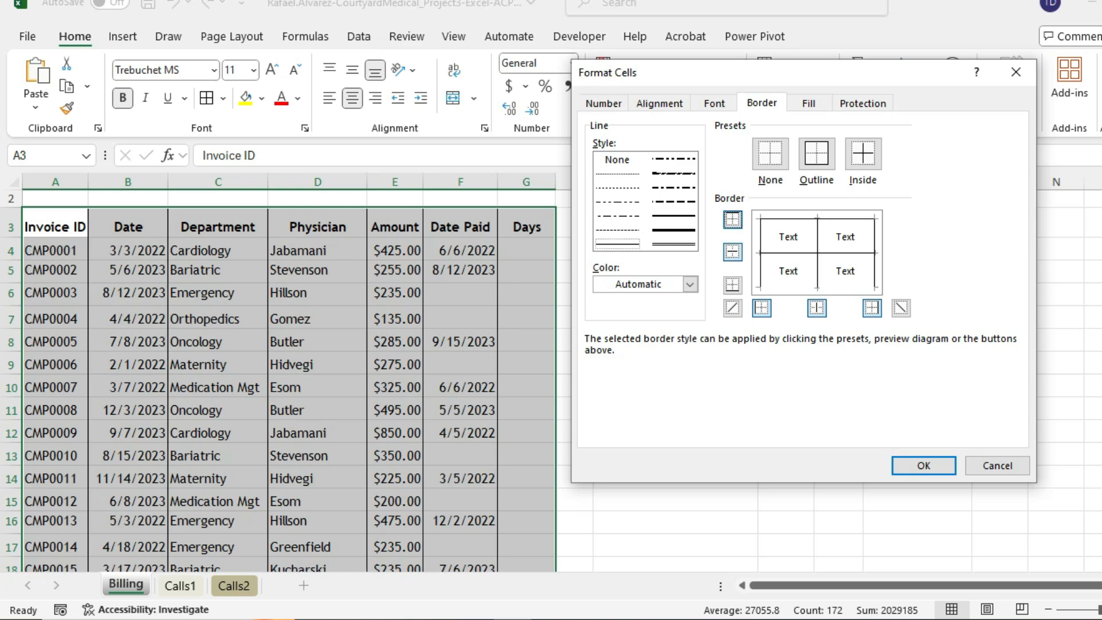
{"action": "left_click", "coordinate": [732, 285]}
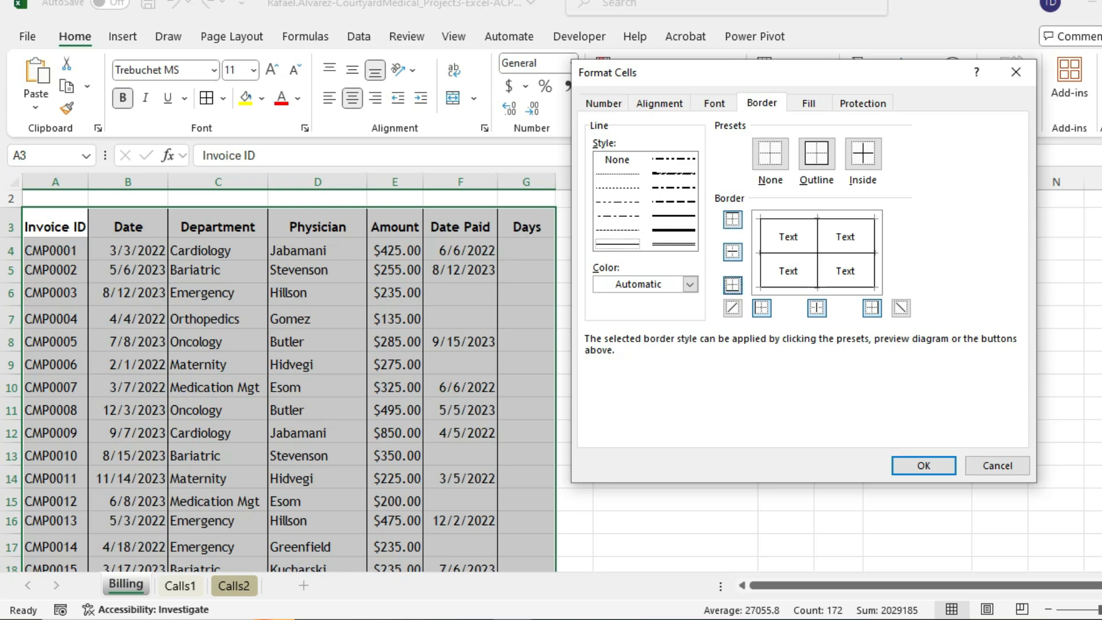
Remove the left, inner vertical and right borders from cells A3:G33 and apply the border settings
{"action": "left_click", "coordinate": [761, 308]}
{"action": "left_click", "coordinate": [816, 308]}
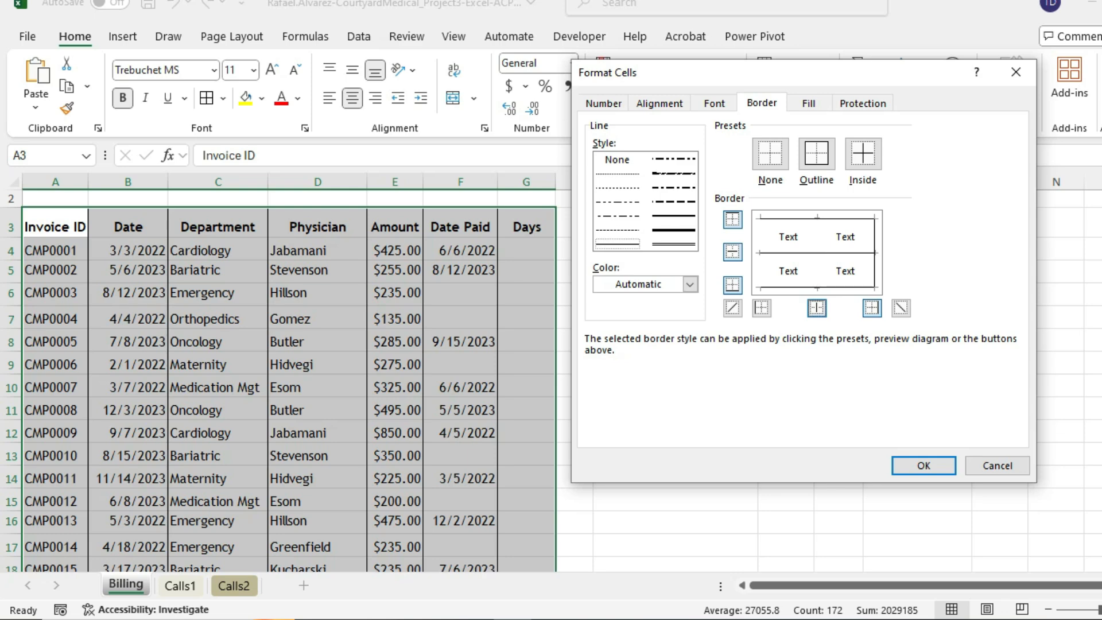
{"action": "left_click", "coordinate": [872, 308]}
{"action": "key", "text": "space"}
{"action": "key", "text": "space"}
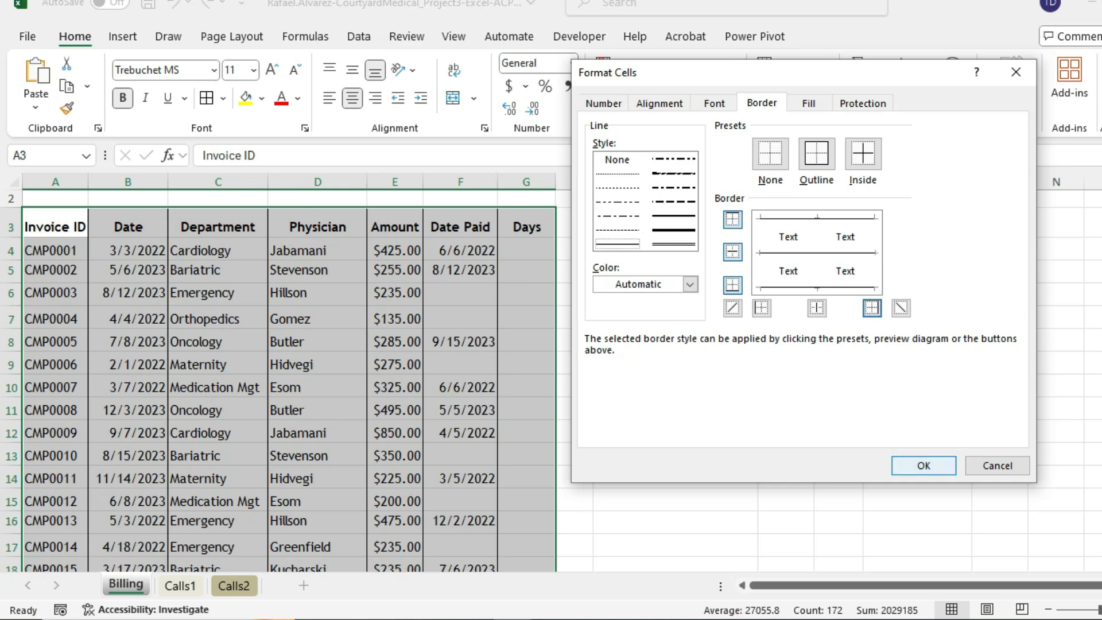
{"action": "key", "text": "Return"}
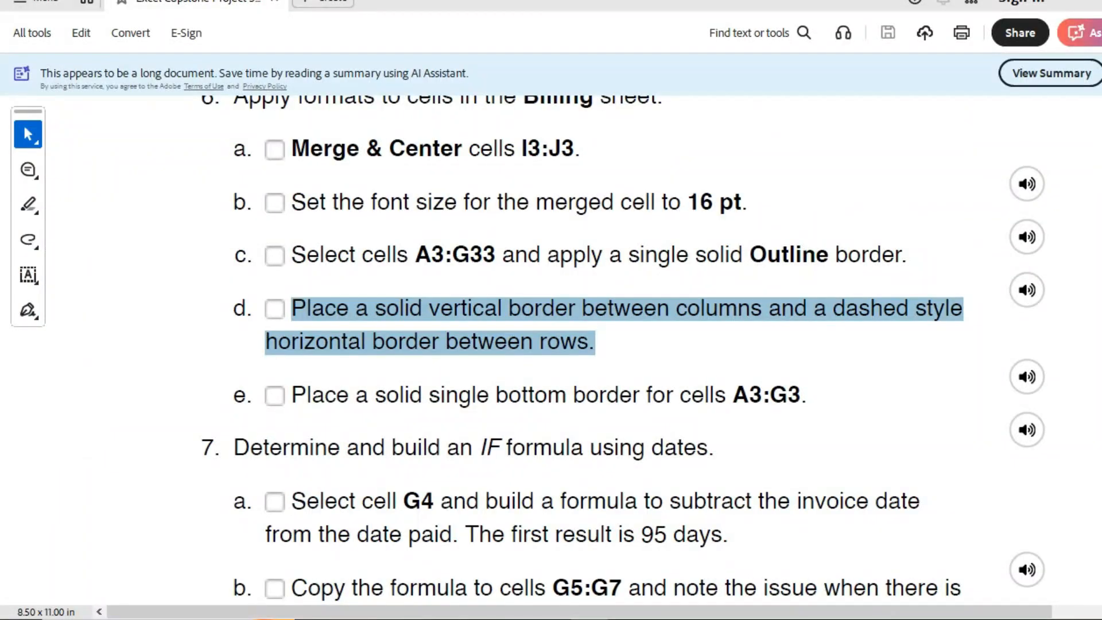
Look through the remaining capstone instructions in the PDF and return to the border instructions for columns, rows and cells A3:G3
{"action": "scroll", "coordinate": [614, 349], "scroll_direction": "down", "scroll_amount": 15}
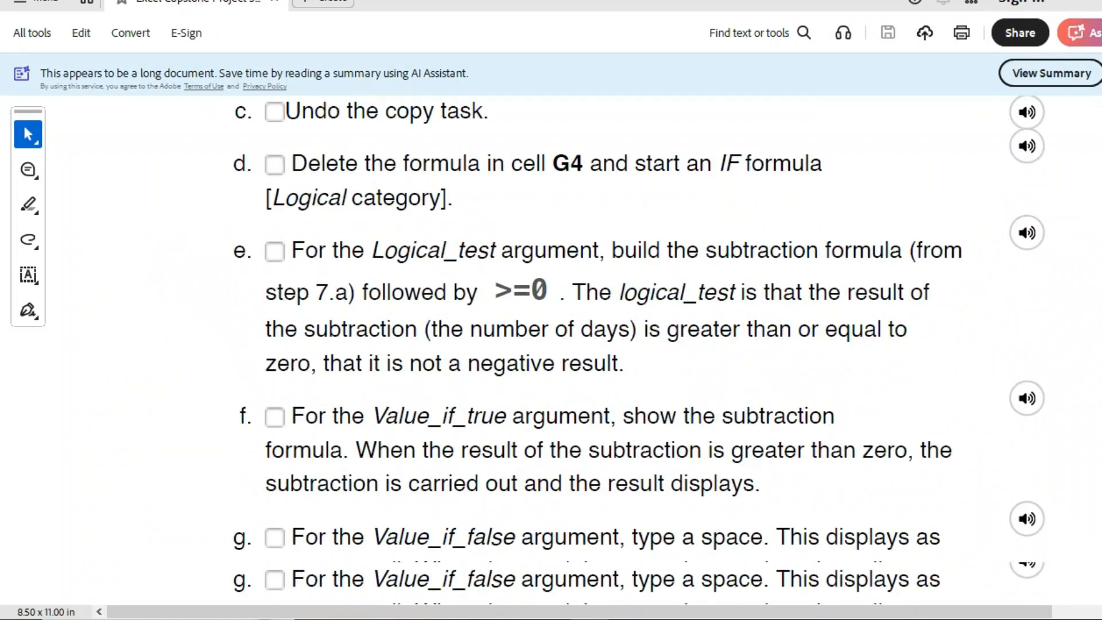
{"action": "scroll", "coordinate": [614, 349], "scroll_direction": "down", "scroll_amount": 15}
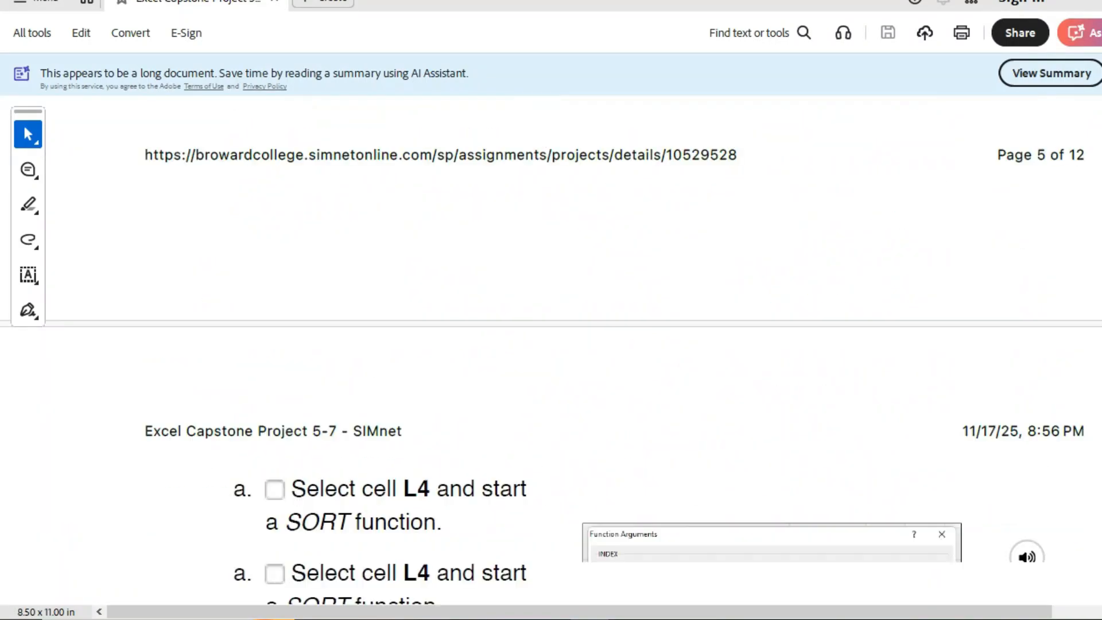
{"action": "scroll", "coordinate": [615, 349], "scroll_direction": "down", "scroll_amount": 15}
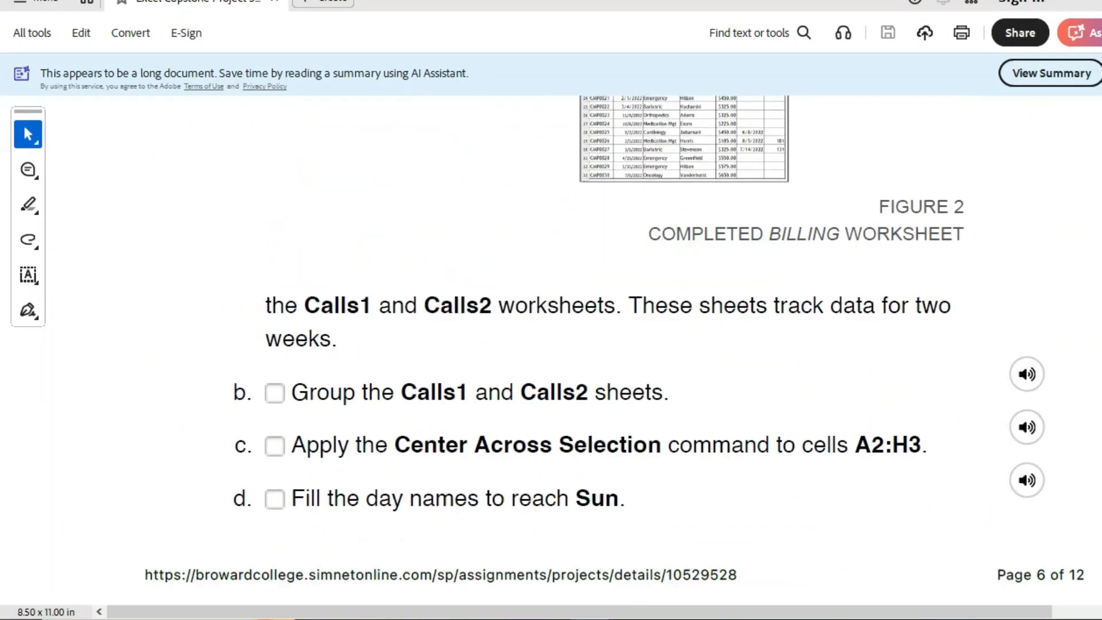
{"action": "scroll", "coordinate": [615, 349], "scroll_direction": "down", "scroll_amount": 15}
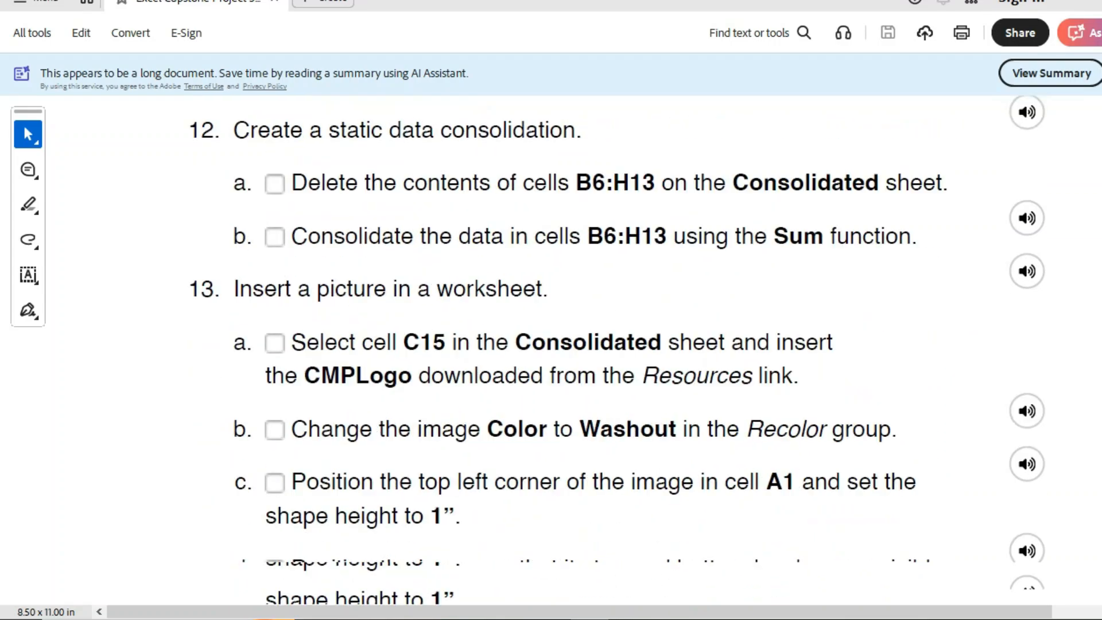
{"action": "scroll", "coordinate": [614, 349], "scroll_direction": "down", "scroll_amount": 15}
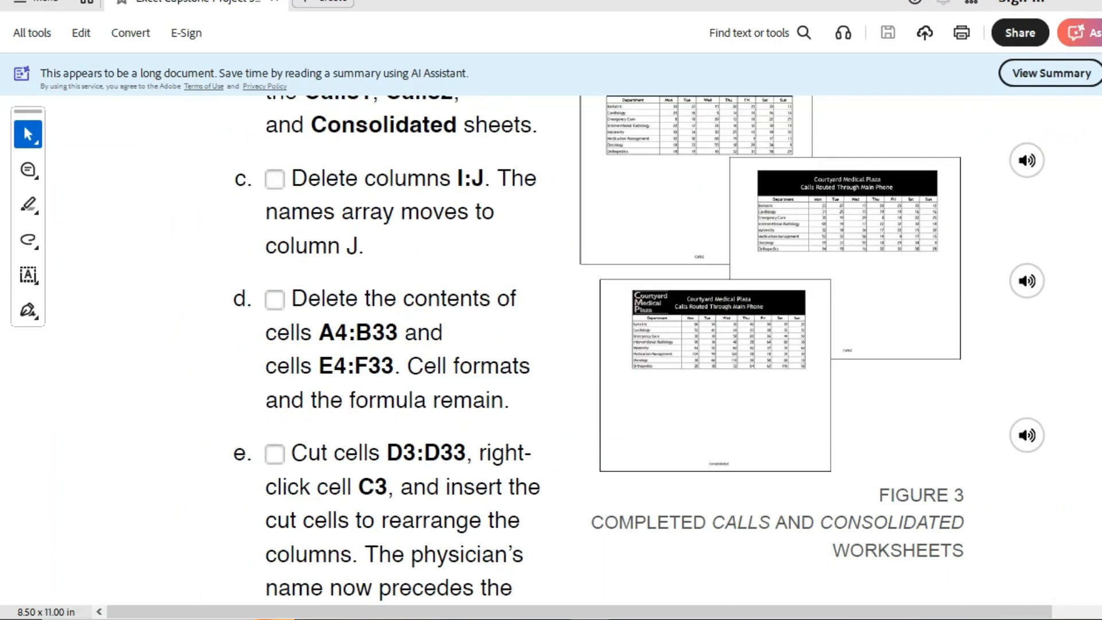
{"action": "scroll", "coordinate": [614, 349], "scroll_direction": "down", "scroll_amount": 15}
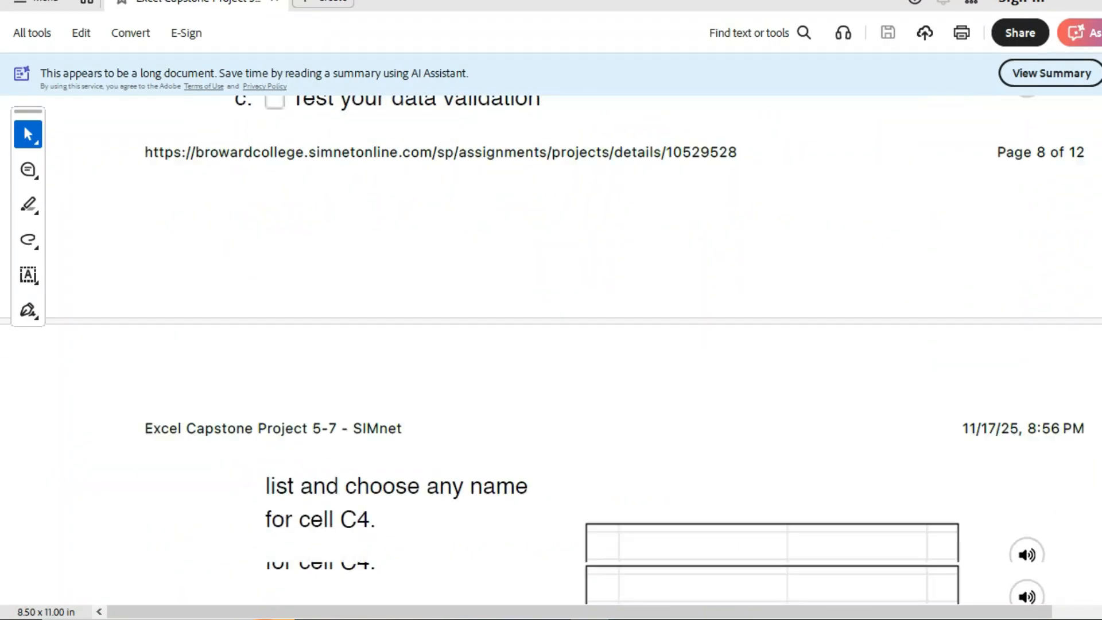
{"action": "scroll", "coordinate": [614, 350], "scroll_direction": "down", "scroll_amount": 15}
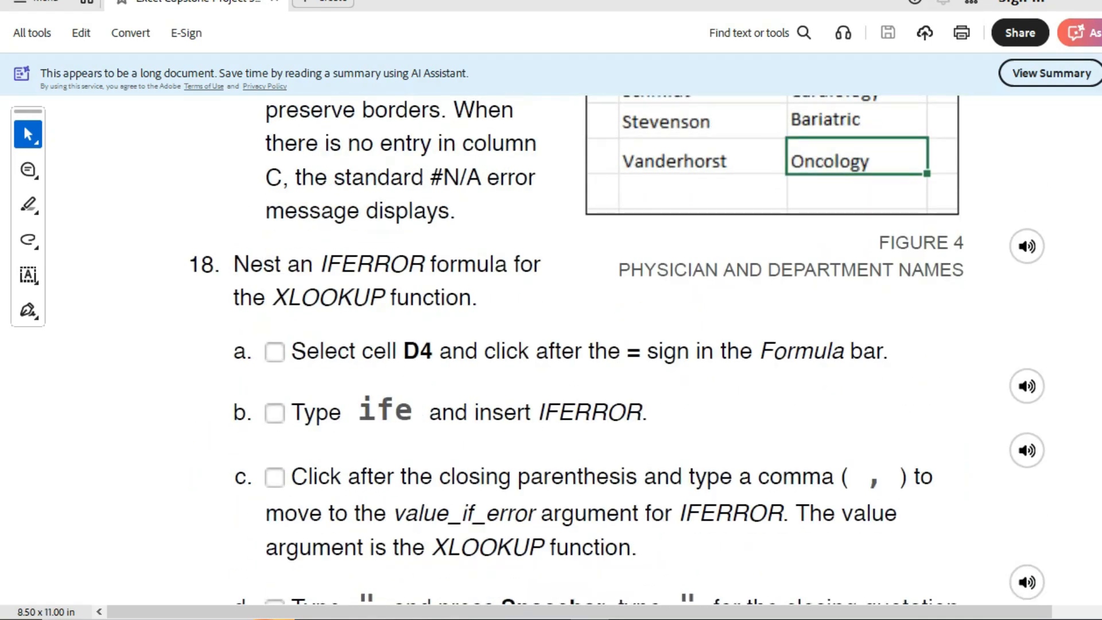
{"action": "scroll", "coordinate": [614, 349], "scroll_direction": "down", "scroll_amount": 15}
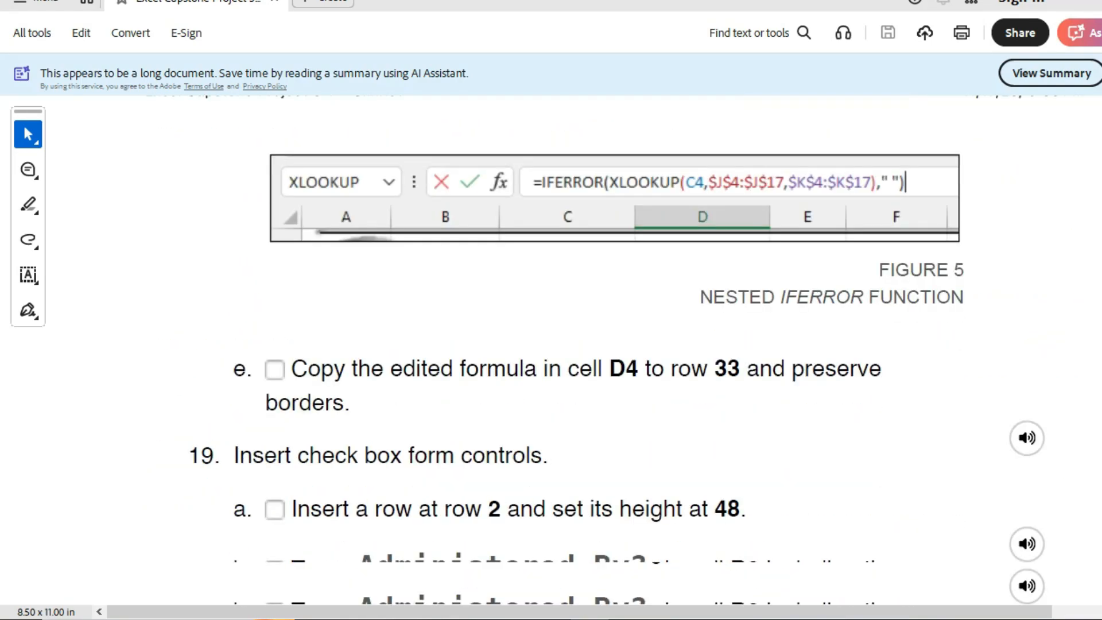
{"action": "scroll", "coordinate": [615, 349], "scroll_direction": "down", "scroll_amount": 15}
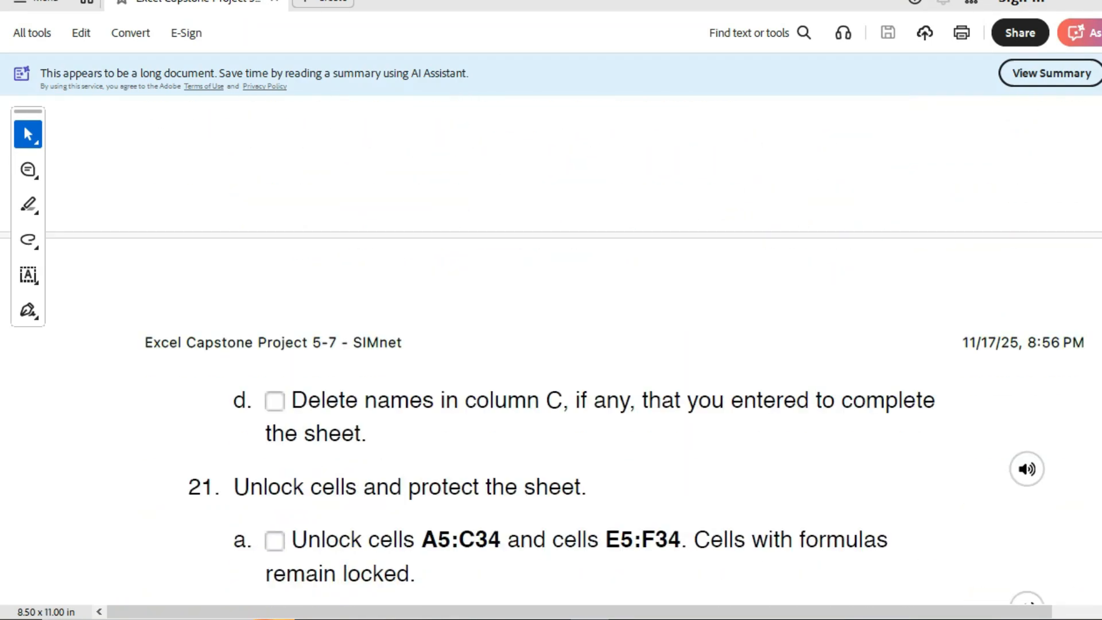
{"action": "scroll", "coordinate": [614, 350], "scroll_direction": "down", "scroll_amount": 15}
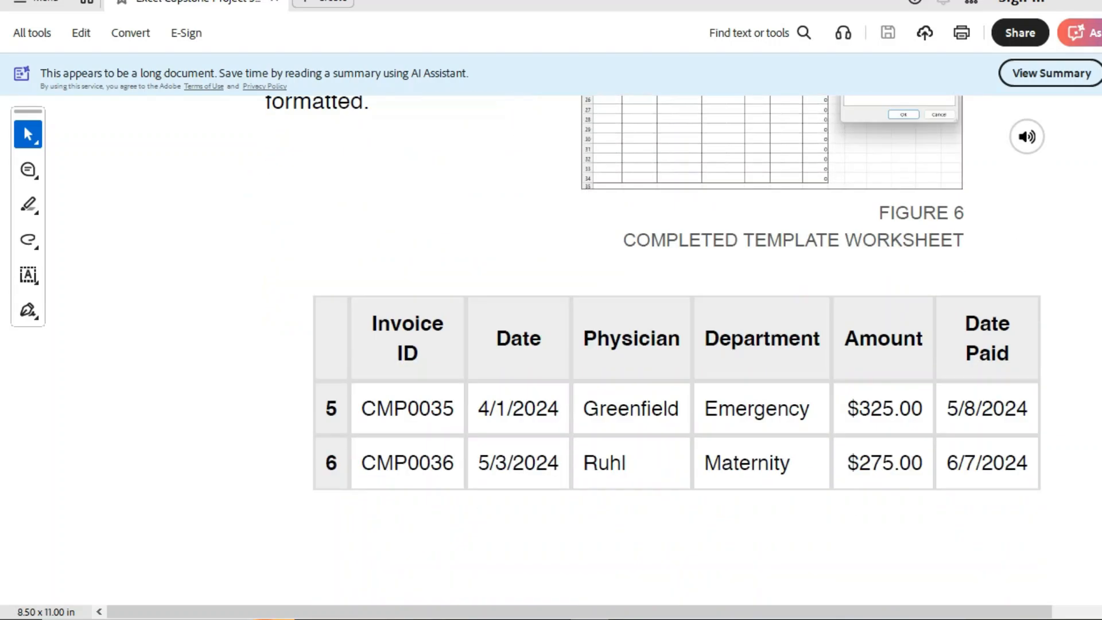
{"action": "scroll", "coordinate": [614, 349], "scroll_direction": "down", "scroll_amount": 10}
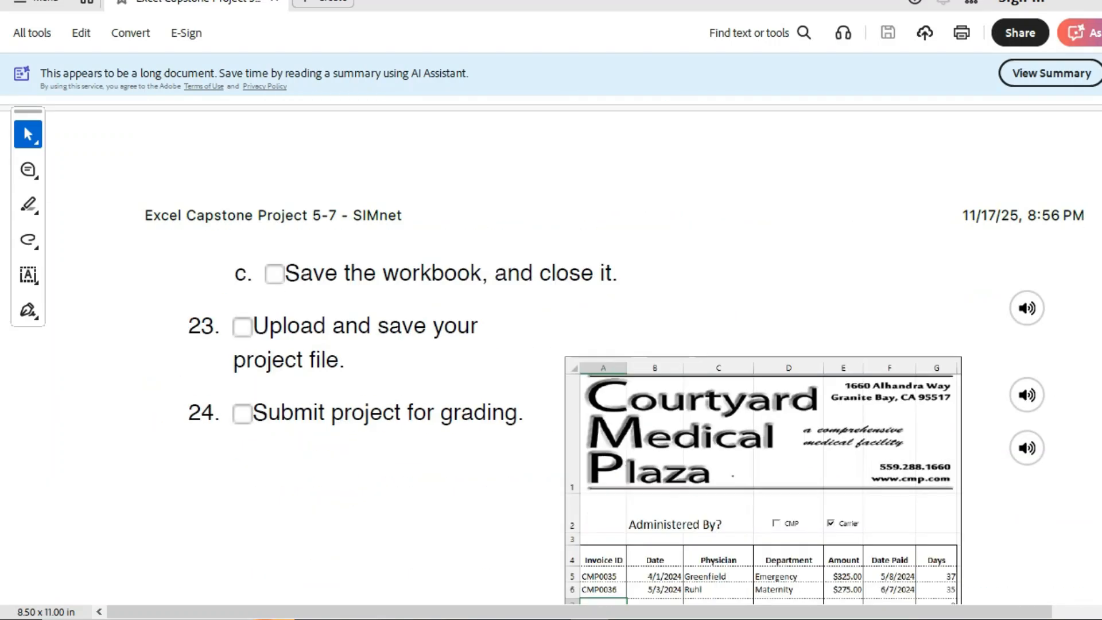
{"action": "scroll", "coordinate": [614, 349], "scroll_direction": "up", "scroll_amount": 20}
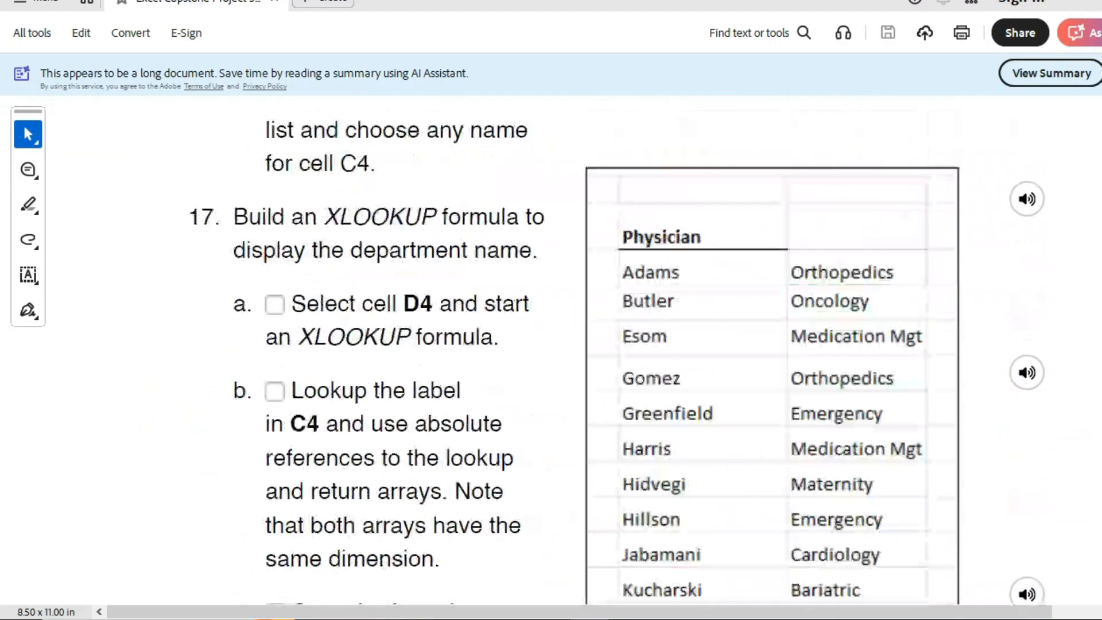
{"action": "scroll", "coordinate": [615, 349], "scroll_direction": "down", "scroll_amount": 1}
{"action": "scroll", "coordinate": [614, 349], "scroll_direction": "down", "scroll_amount": 20}
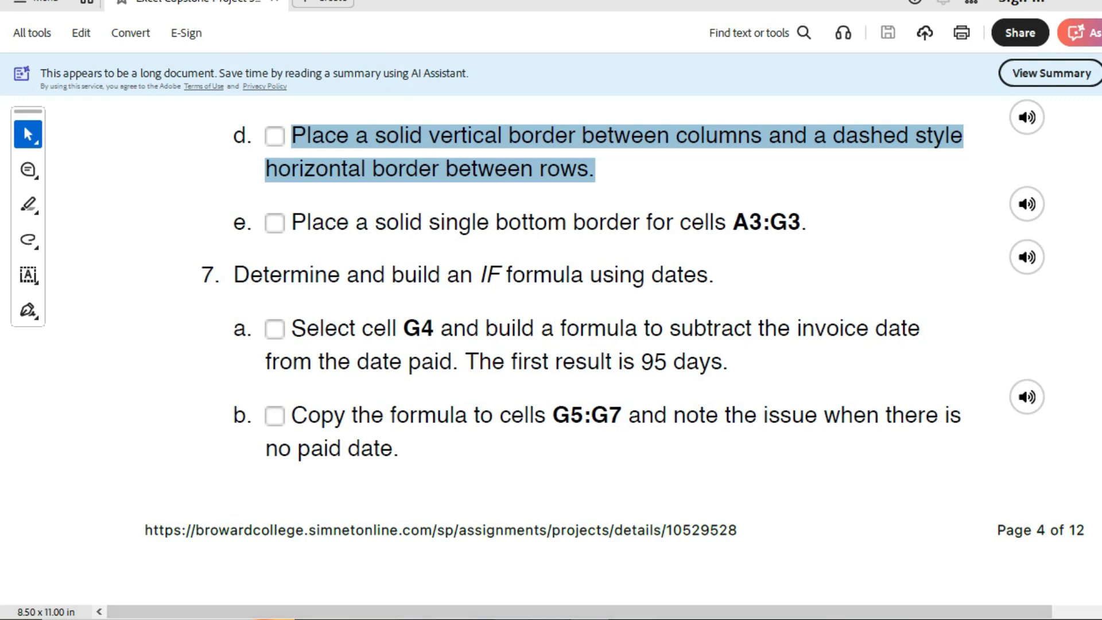
Switch to the Excel workbook and check the Billing sheet borders against the PDF instruction
{"action": "left_click", "coordinate": [515, 619]}
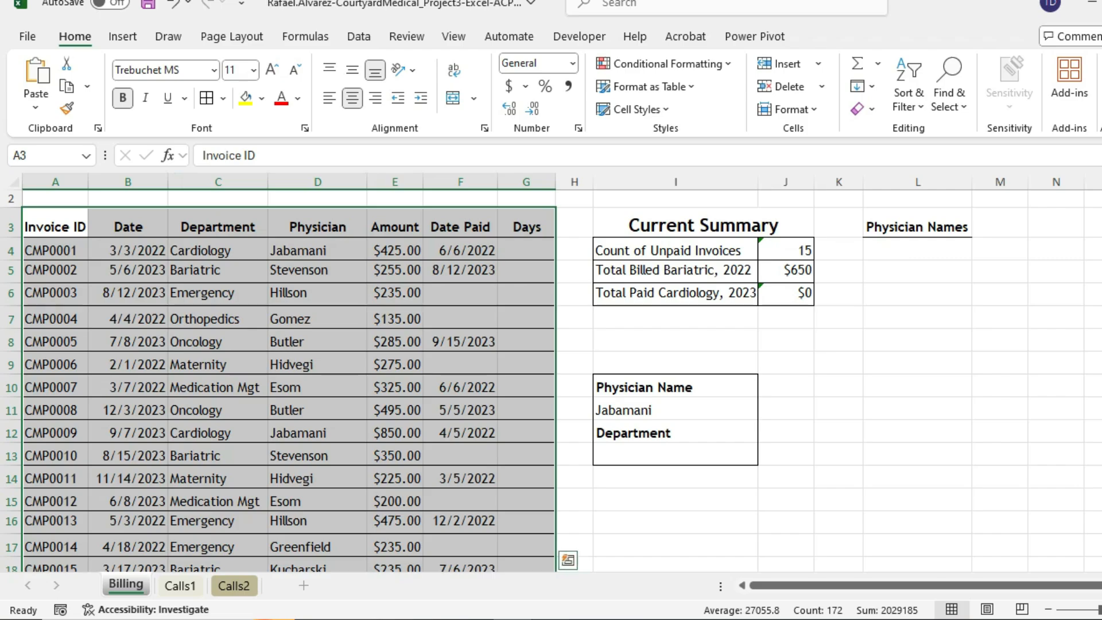
{"action": "key", "text": "alt+Tab"}
{"action": "key", "text": "alt+Tab"}
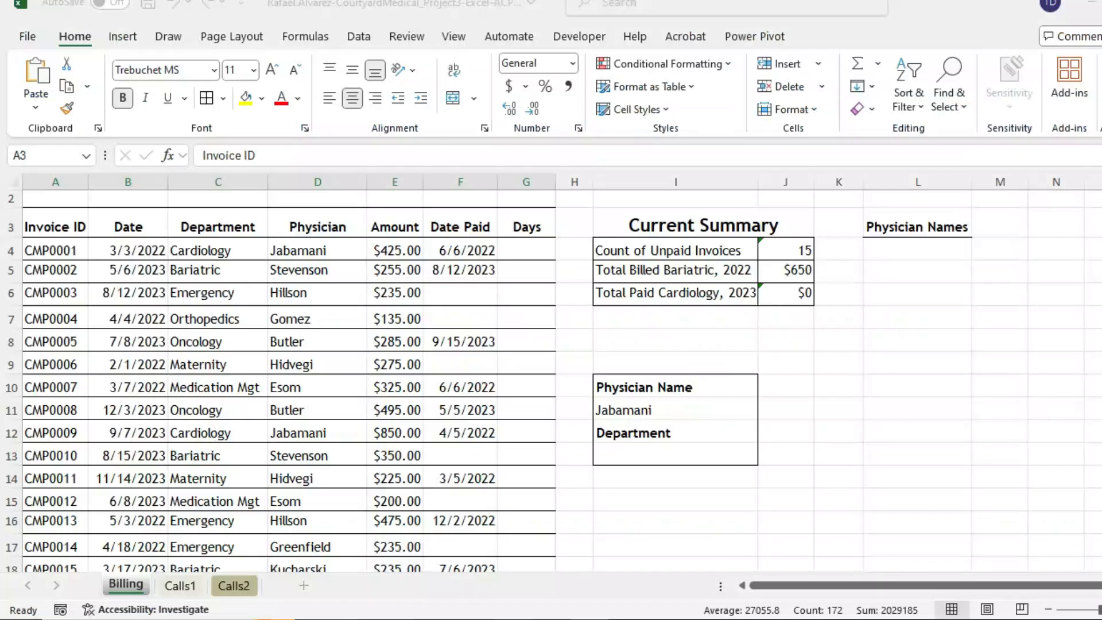